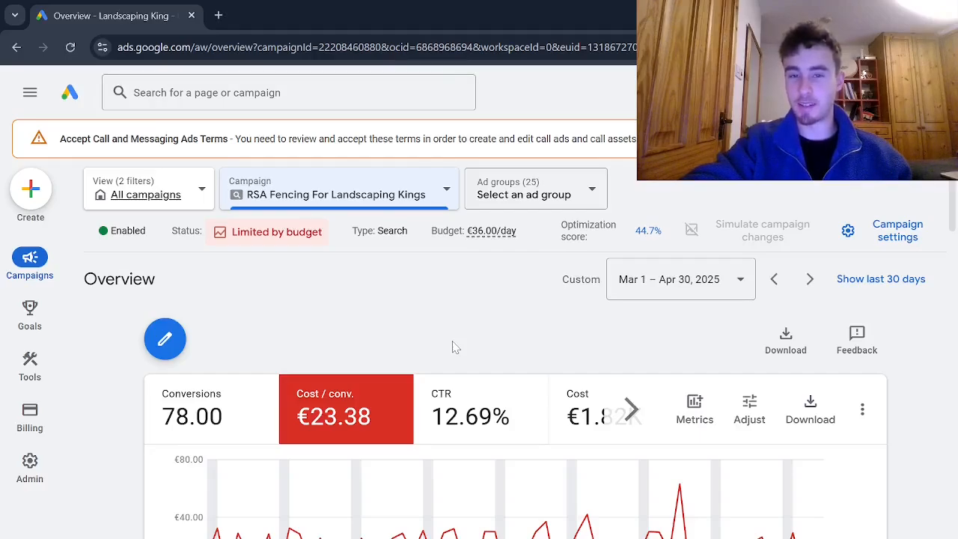
Open Keyword Planner and start discovering new keywords from products or services.
mouse_move(28, 364)
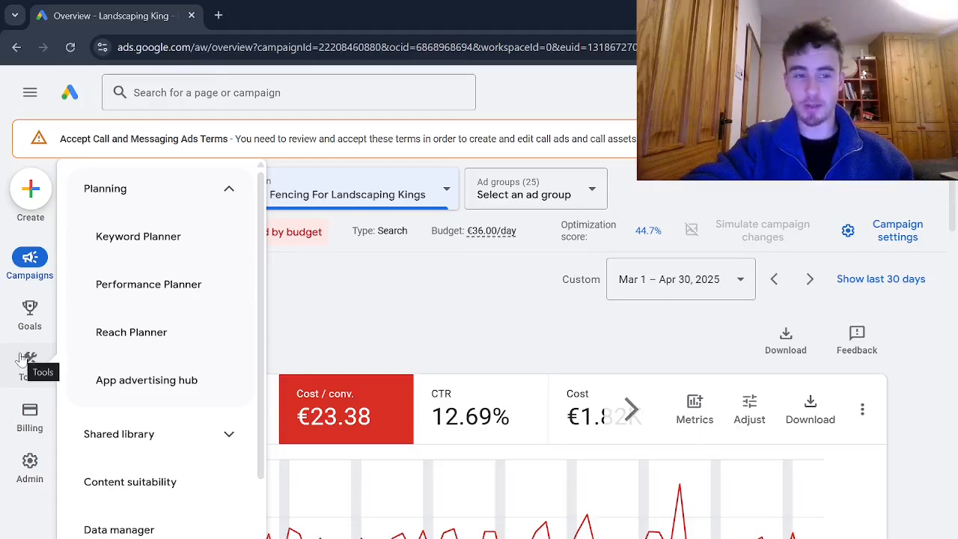
mouse_move(30, 318)
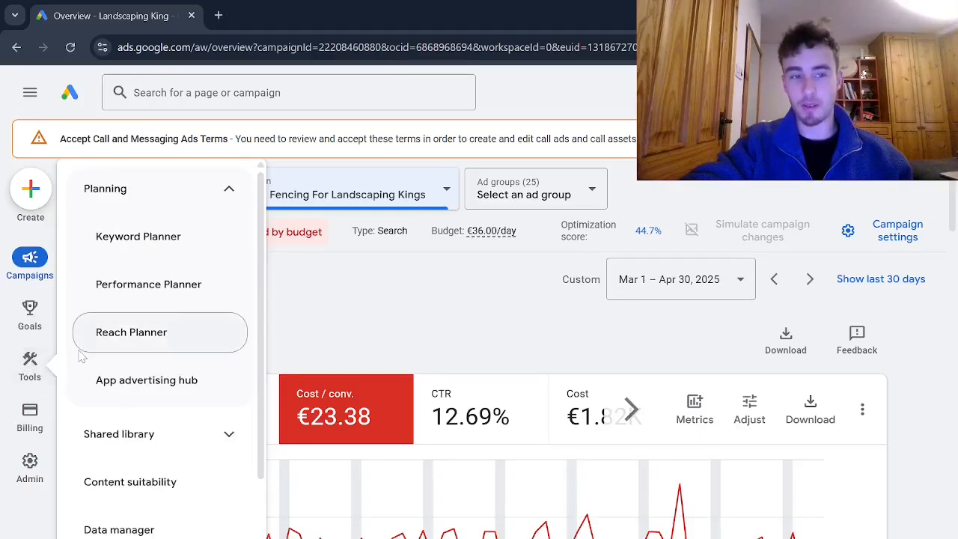
left_click(125, 238)
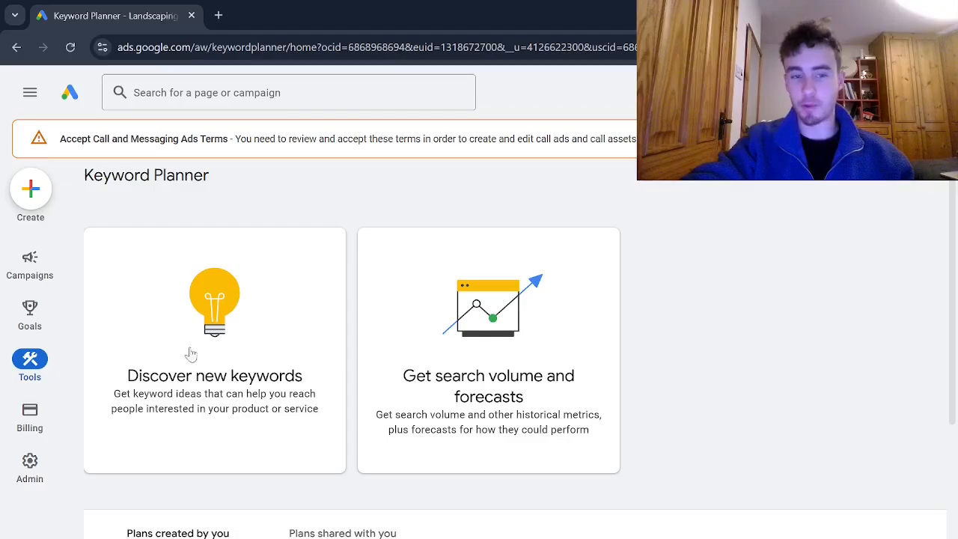
left_click(275, 336)
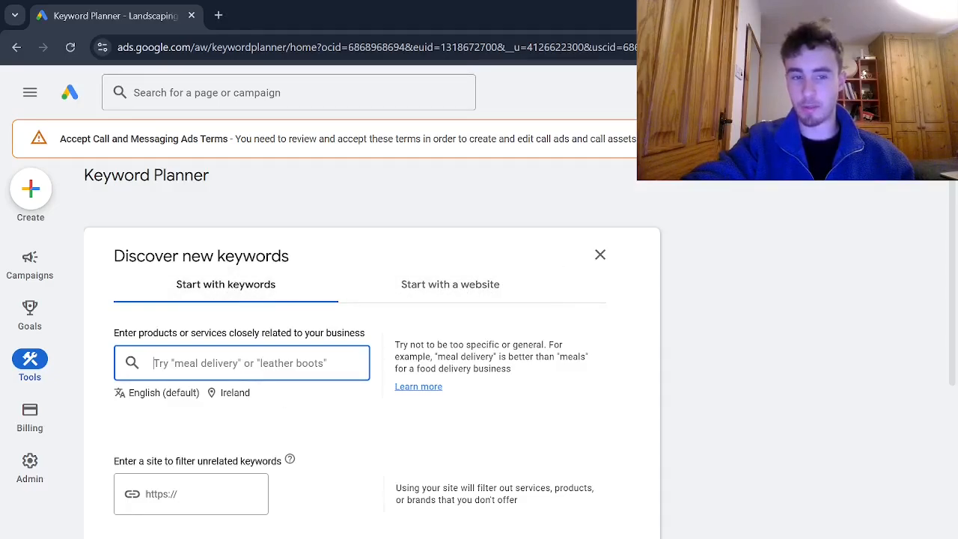
left_click(232, 394)
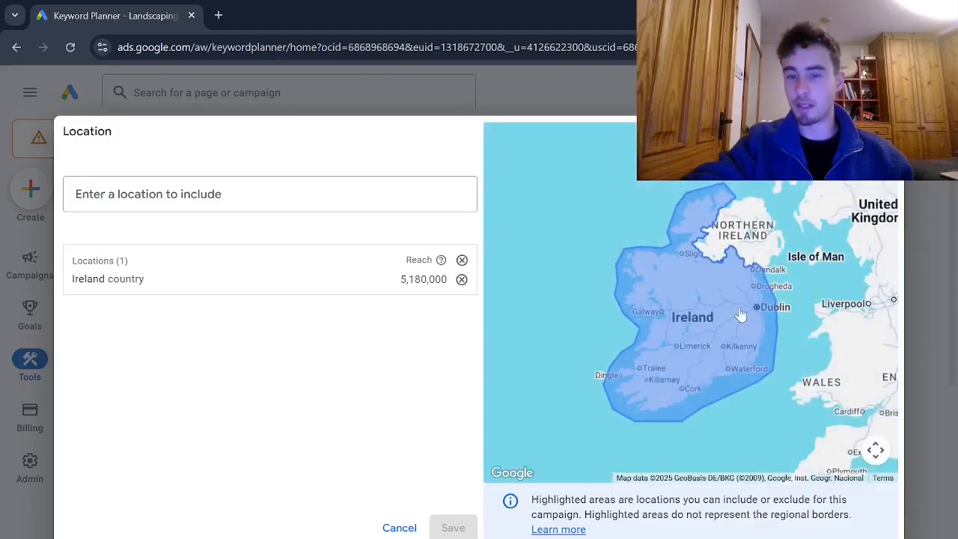
left_click_drag(741, 317, 677, 283)
left_click_drag(741, 227, 727, 236)
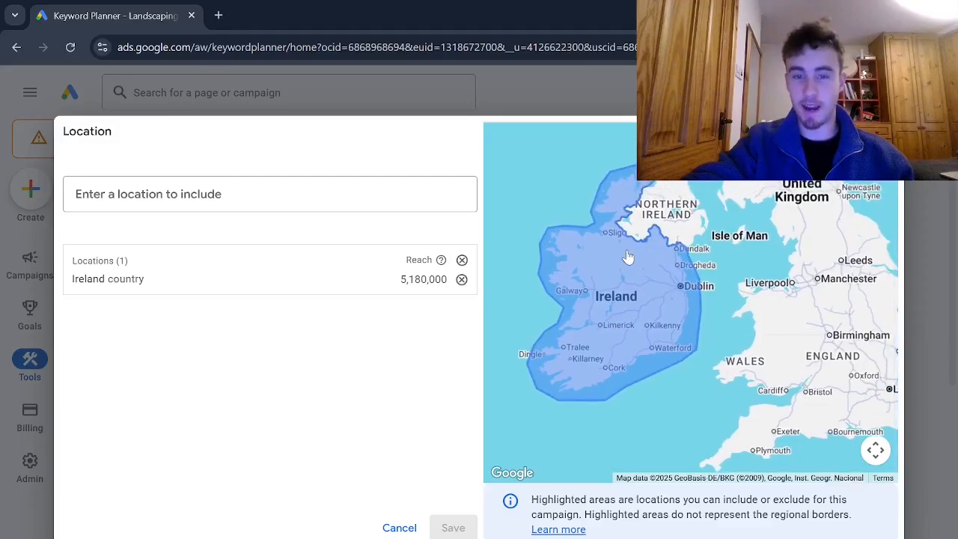
left_click(461, 278)
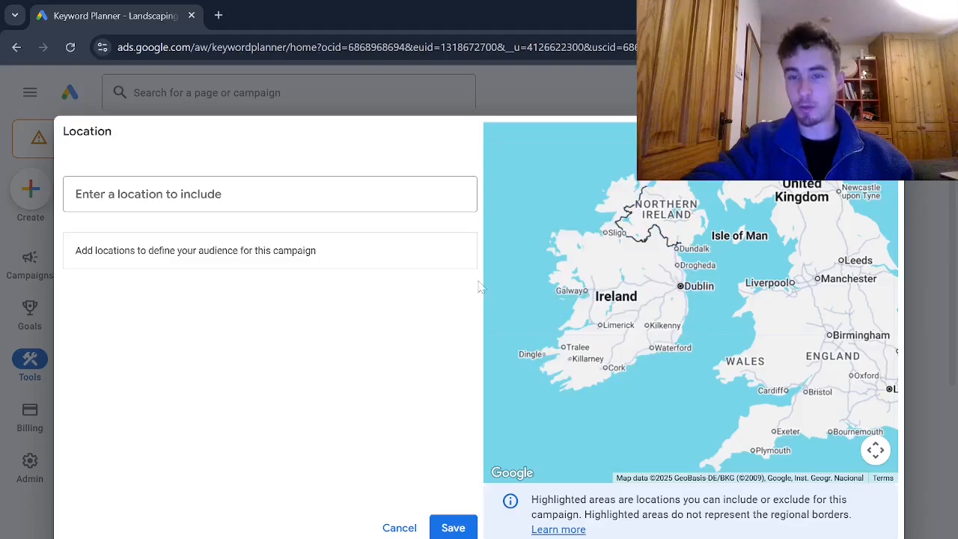
left_click_drag(656, 311, 678, 306)
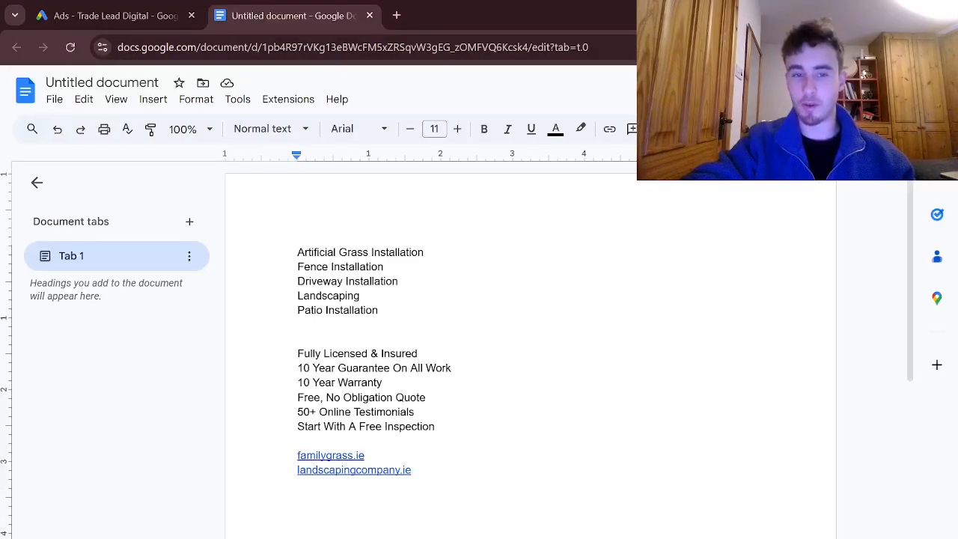
Review the services list in the Google Docs document, and enter landscaping company, landscaping near me and landscaping contractor as Keyword Planner seed terms.
left_click_drag(298, 252, 378, 310)
left_click(378, 311)
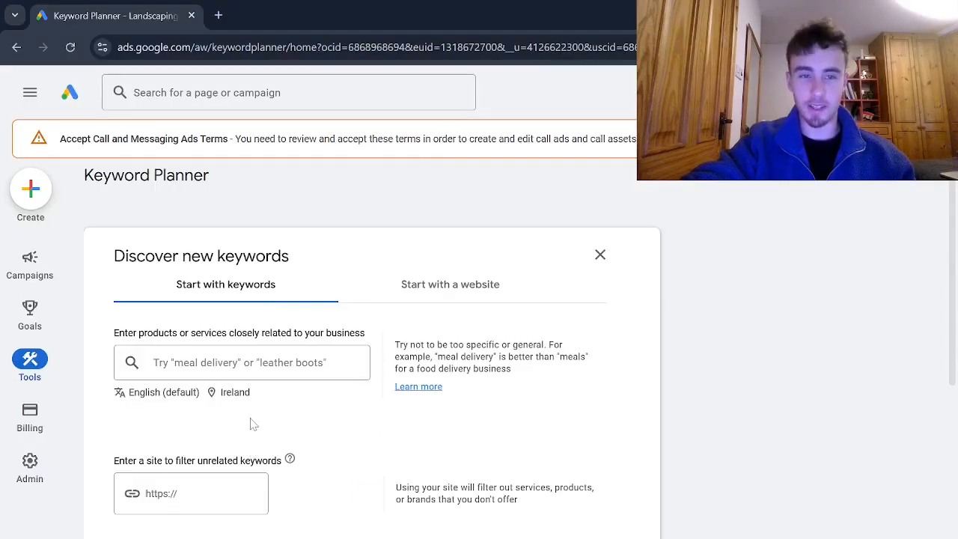
left_click(242, 363)
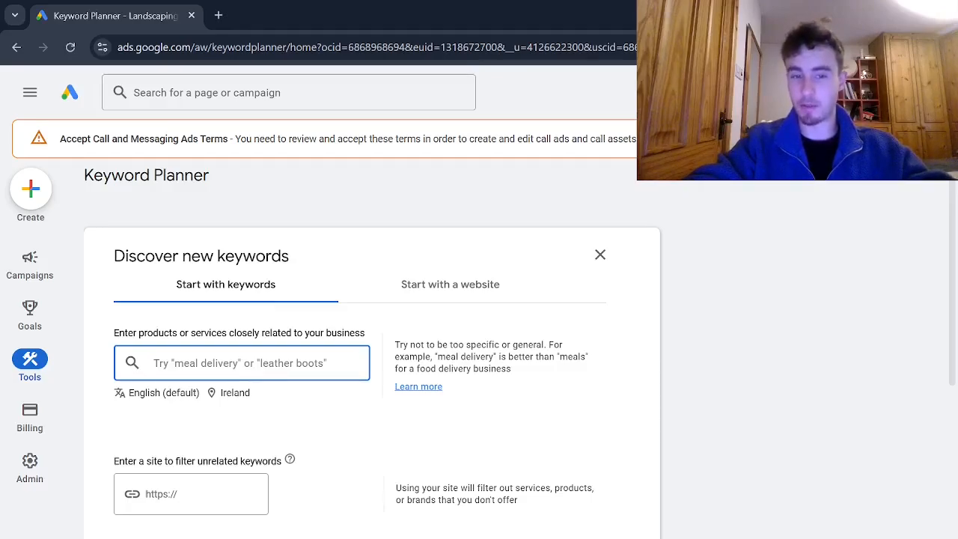
type("landsca")
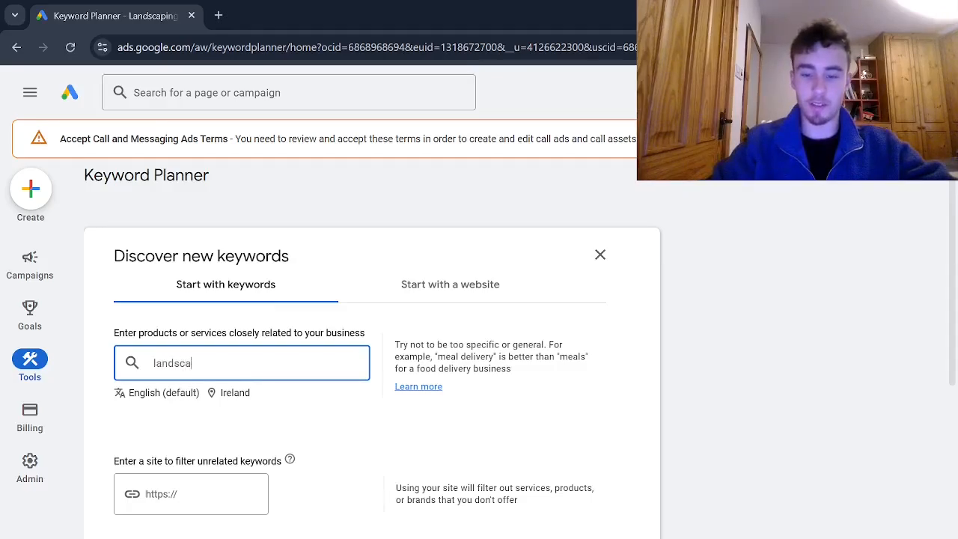
type("ping compan")
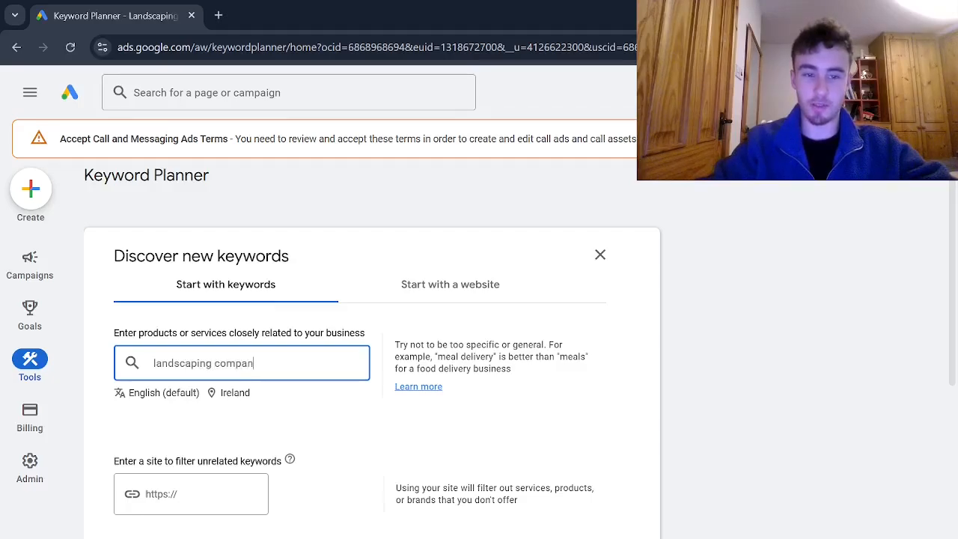
type("y")
key("Return")
type("landscapi")
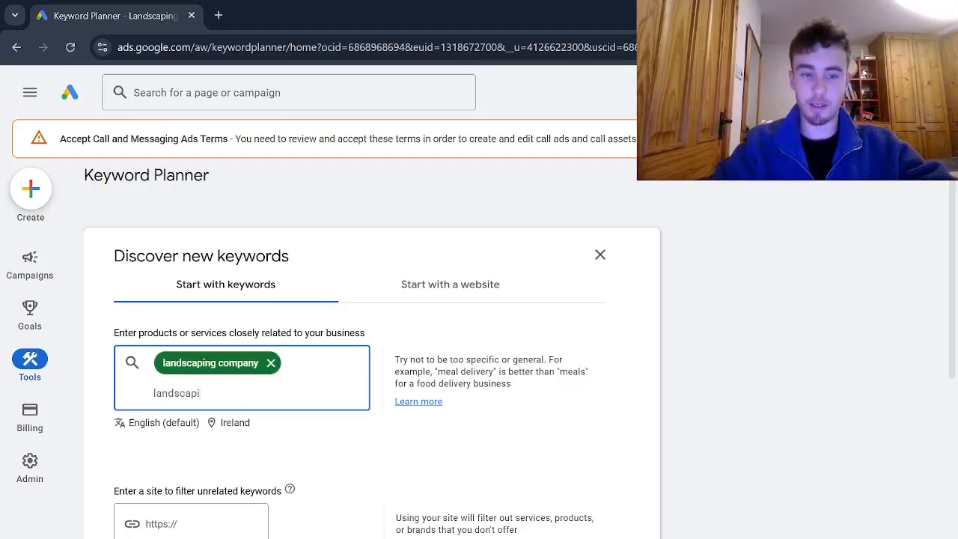
type("ng near me")
key("Return")
type("landscaping cont")
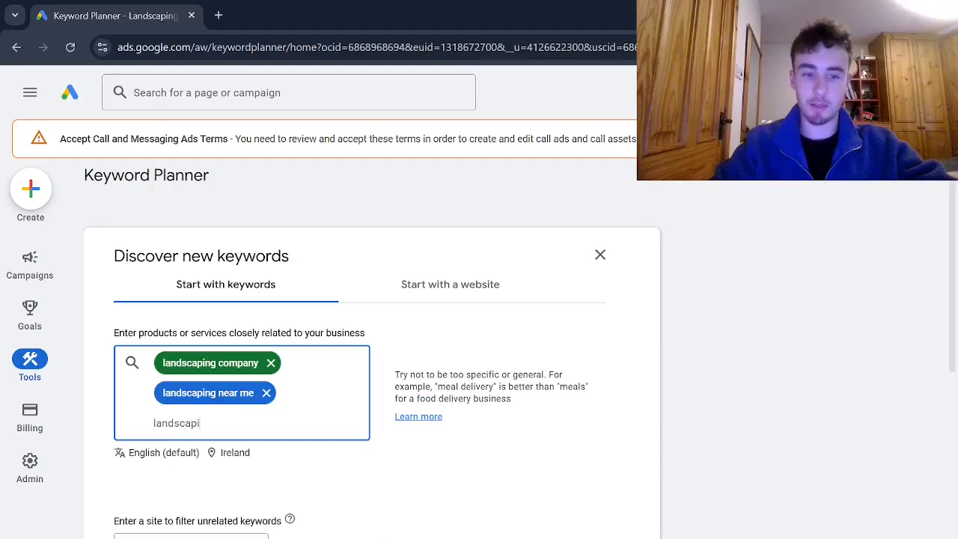
type("ractor")
key("Return")
Get keyword ideas for the three entered landscaping terms, with Ireland as location and English as language.
scroll(475, 333, "down", 2)
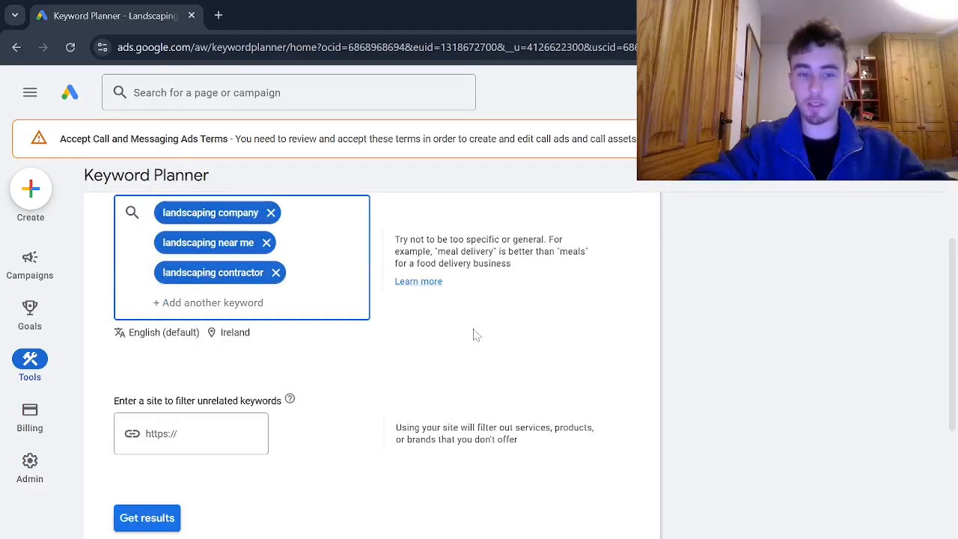
scroll(487, 352, "up", 2)
scroll(733, 293, "down", 2)
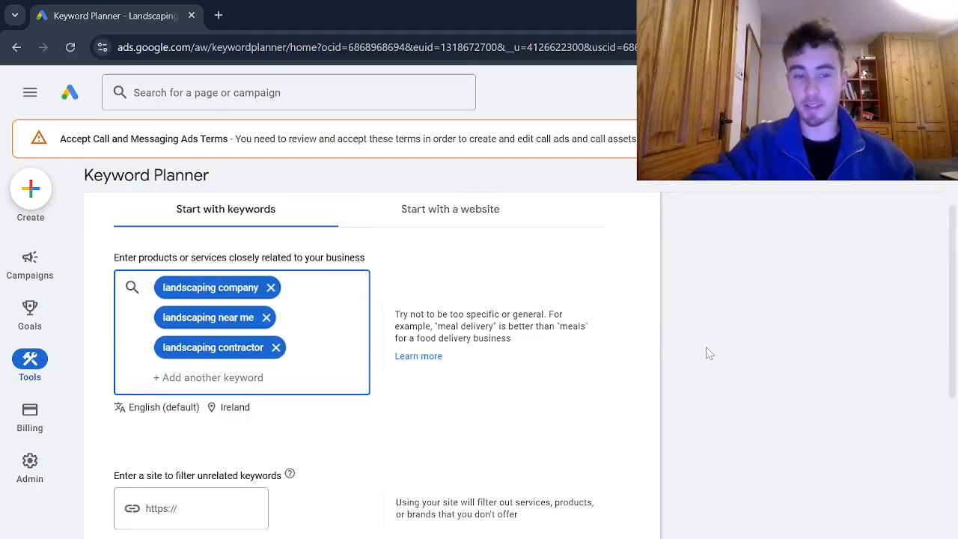
left_click(147, 516)
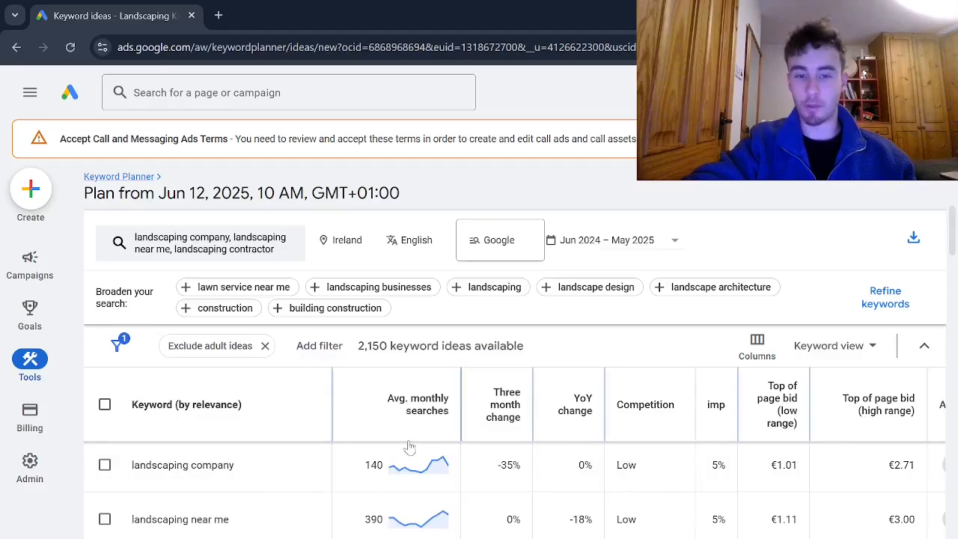
Review the keyword results and select the provided keywords landscaping company, landscaping near me and landscaping contractor.
scroll(252, 452, "down", 1)
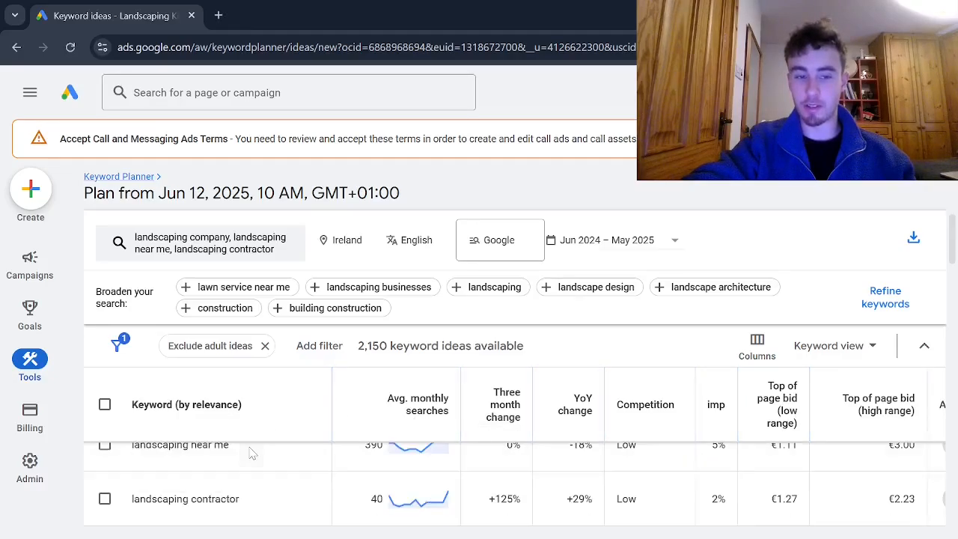
scroll(253, 452, "up", 2)
scroll(231, 476, "down", 1)
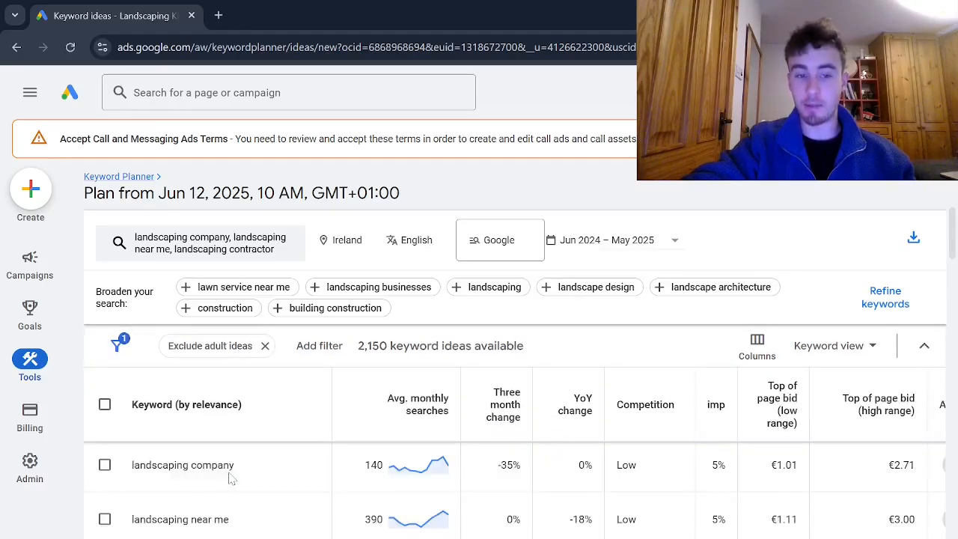
scroll(231, 476, "down", 1)
scroll(226, 476, "up", 1)
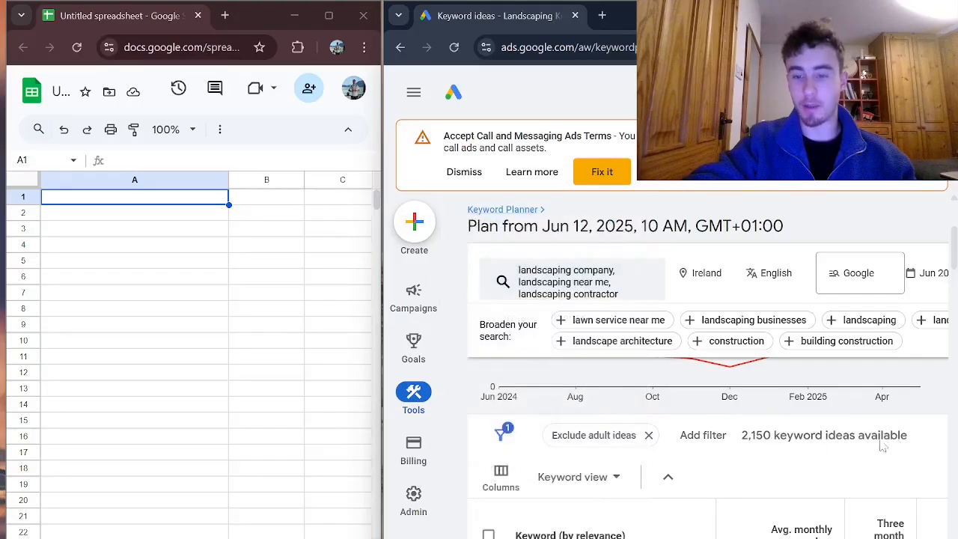
scroll(730, 457, "down", 1)
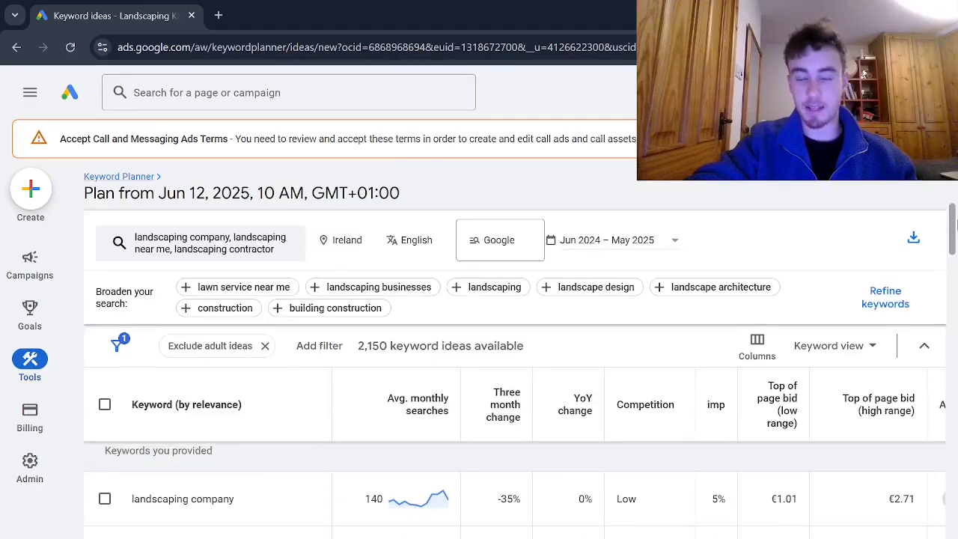
left_click(105, 500)
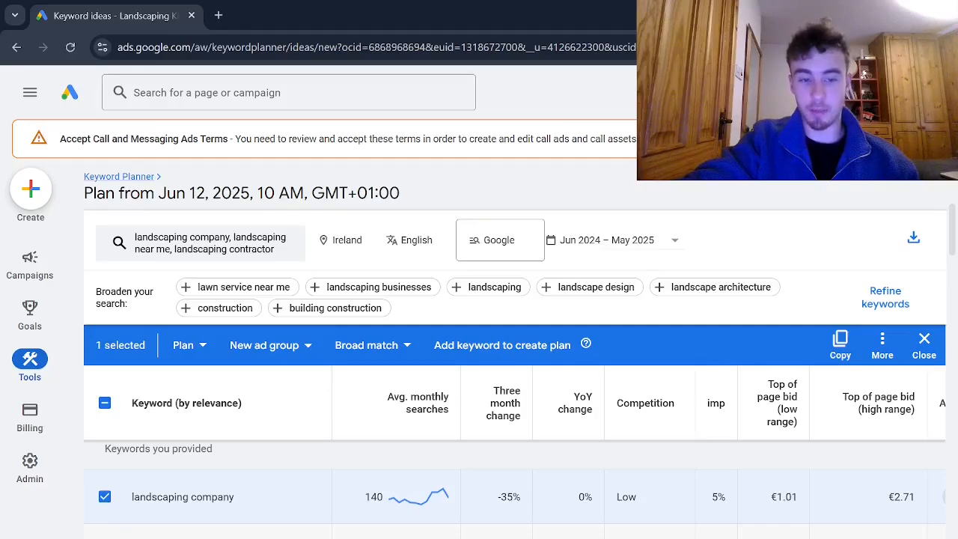
left_click(105, 536)
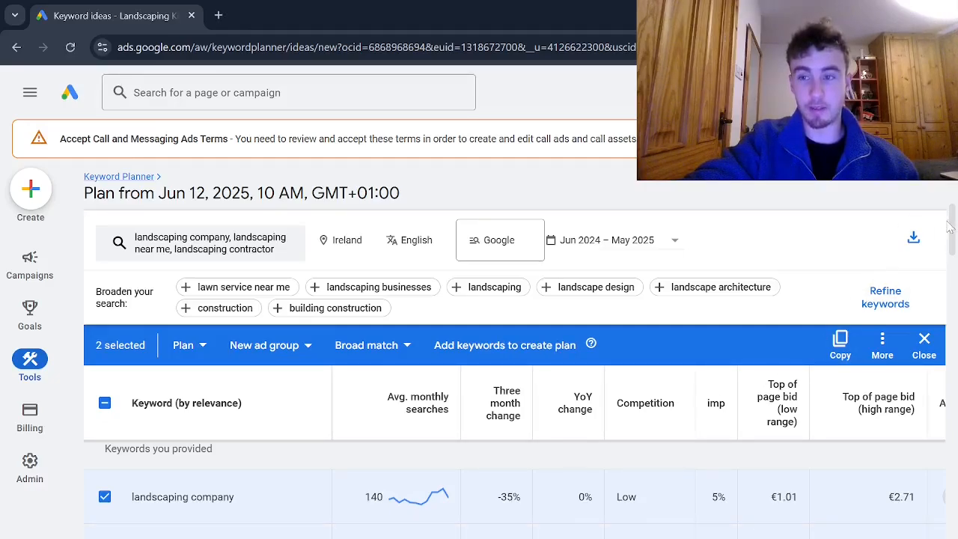
left_click_drag(952, 220, 952, 228)
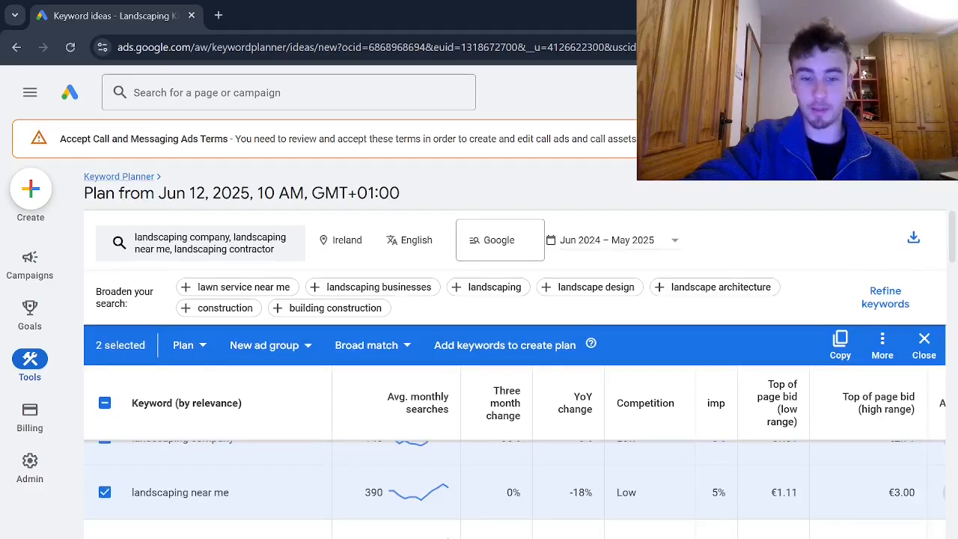
left_click(424, 528)
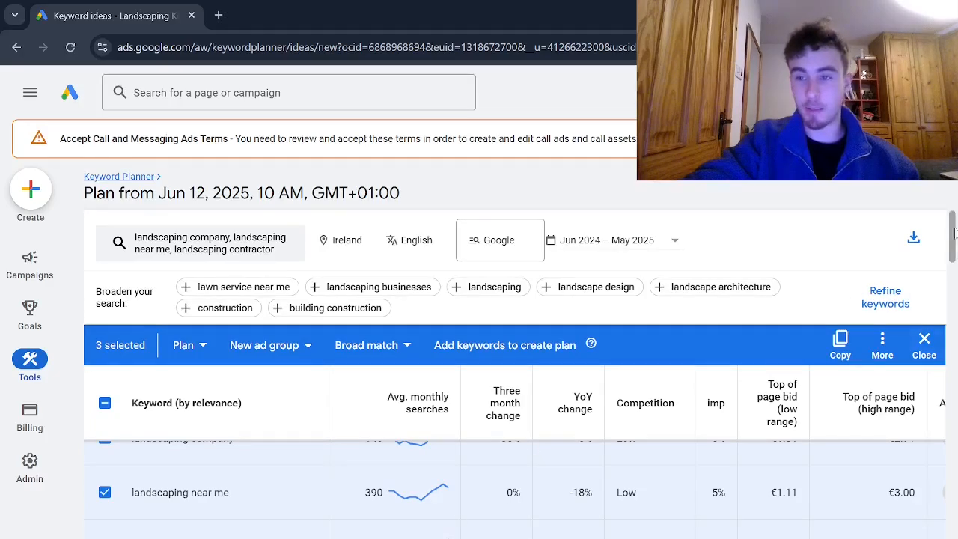
Add the ideas landscaping services near me, landscape designers near me and the keyword directly below it to the selection.
left_click_drag(955, 233, 956, 247)
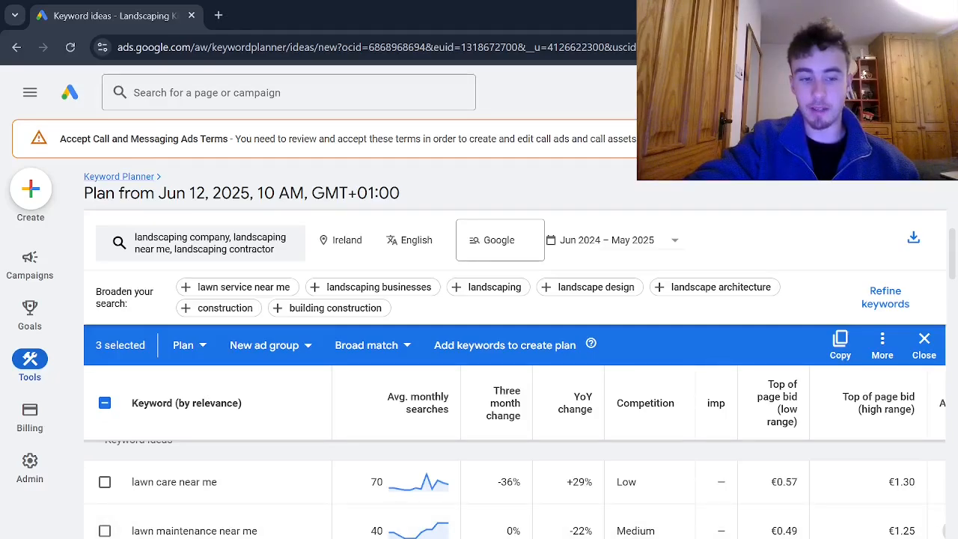
left_click(105, 538)
scroll(179, 535, "down", 1)
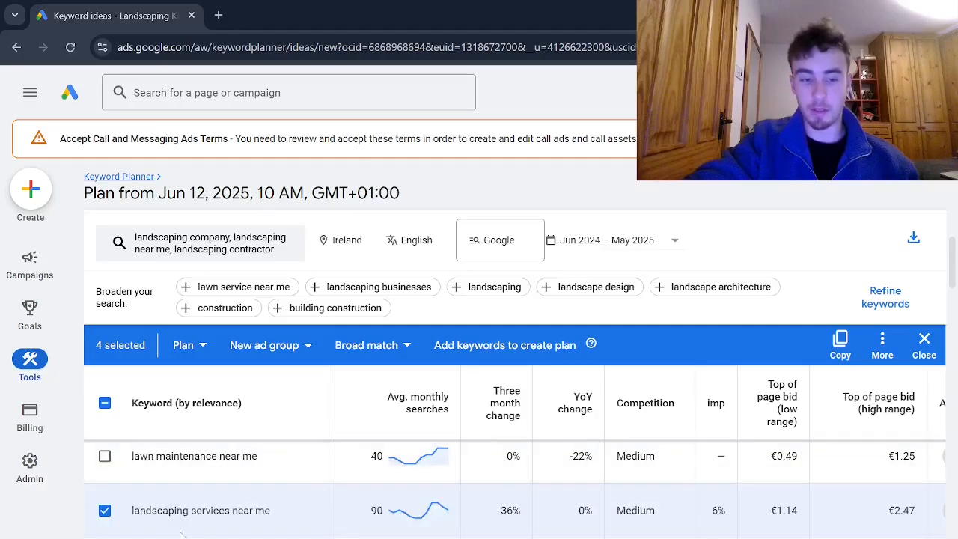
scroll(179, 534, "down", 1)
left_click(105, 490)
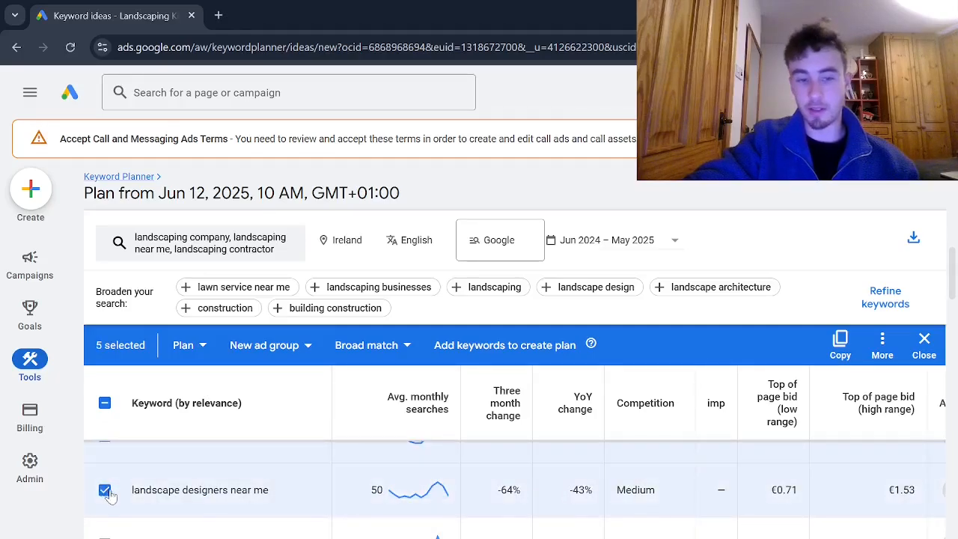
left_click(106, 536)
Select one more relevant landscaping keyword idea further down the list, plus best landscapers near me.
scroll(107, 536, "down", 1)
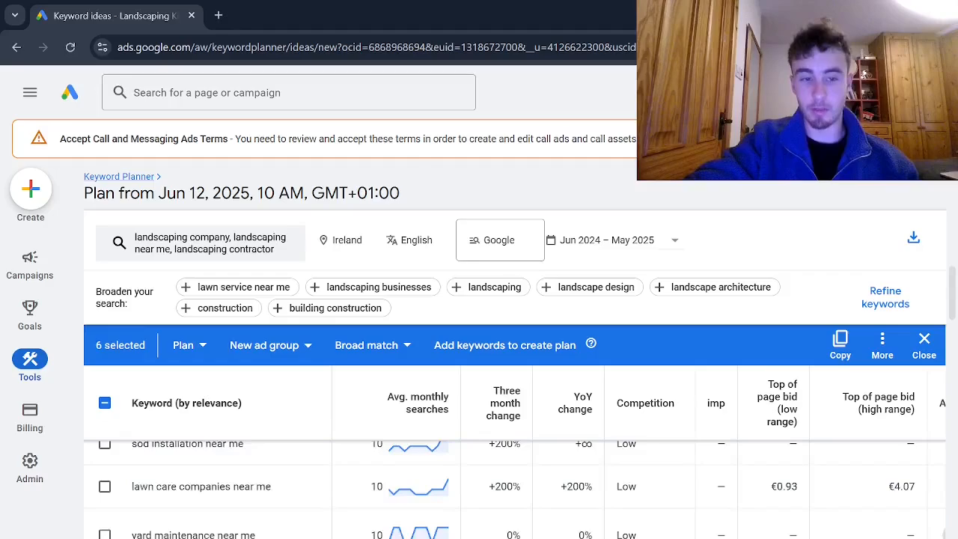
scroll(107, 536, "up", 1)
left_click_drag(953, 280, 955, 305)
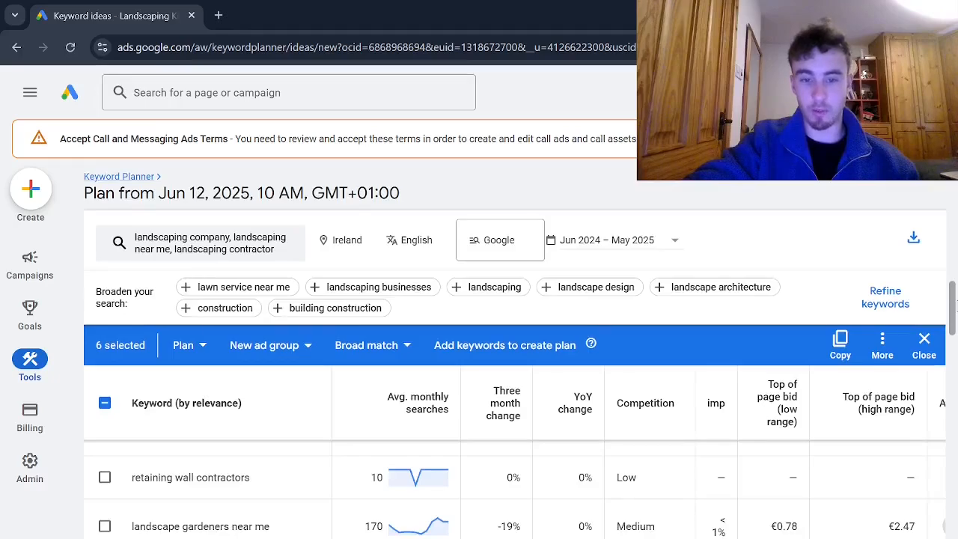
left_click_drag(954, 305, 953, 311)
left_click(105, 514)
scroll(952, 311, "down", 3)
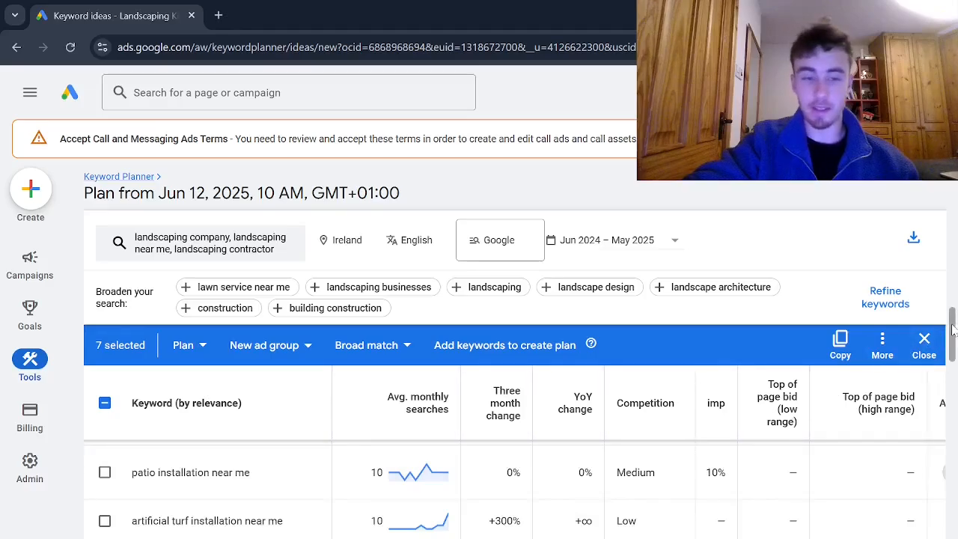
left_click_drag(952, 329, 952, 346)
left_click(106, 501)
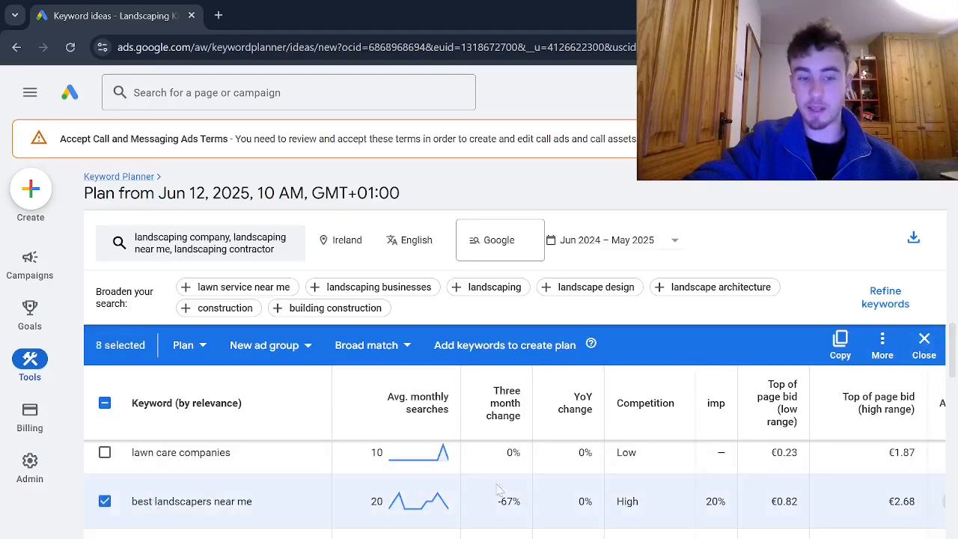
Add the landscape services keyword idea to the selection.
scroll(952, 357, "down", 3)
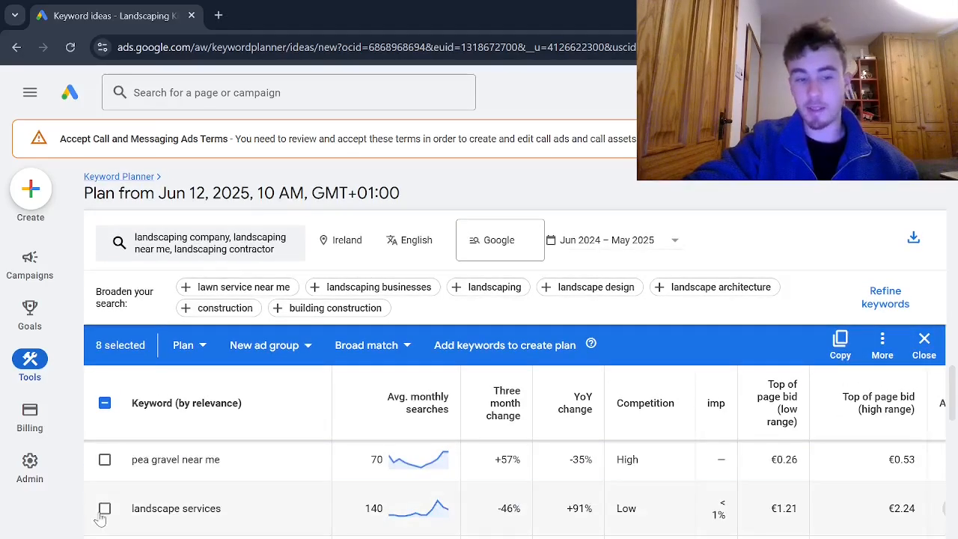
left_click(104, 508)
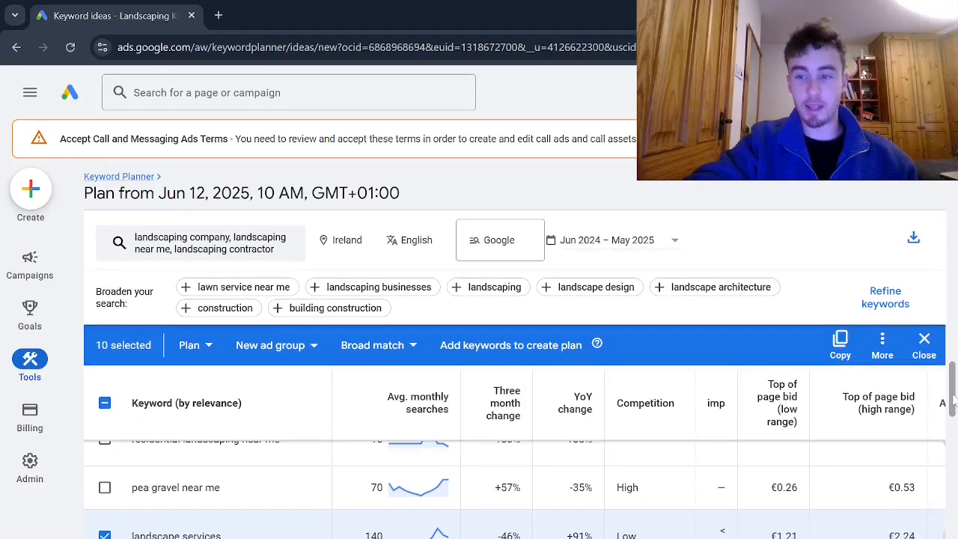
scroll(149, 516, "down", 5)
scroll(224, 516, "up", 10)
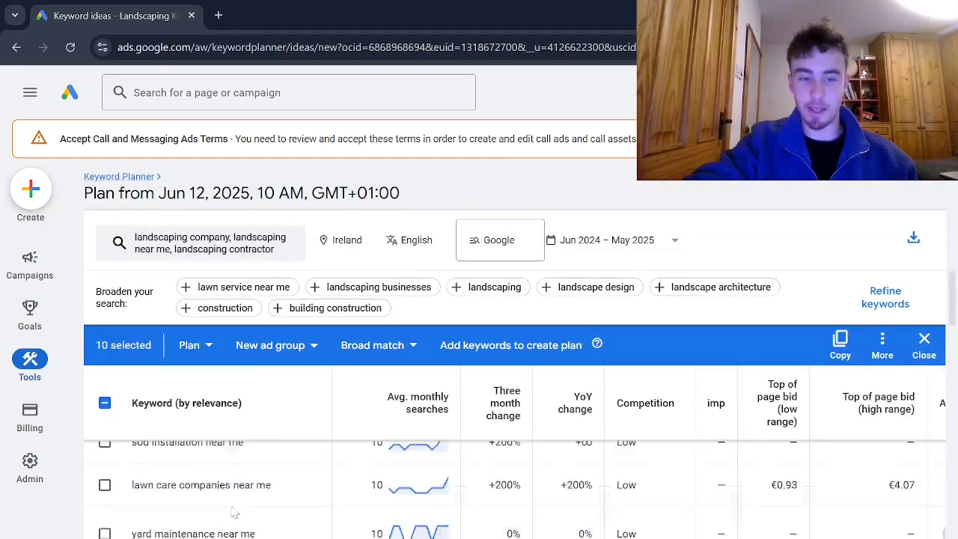
Sort the keyword results by average monthly searches from highest to lowest.
scroll(241, 509, "up", 2)
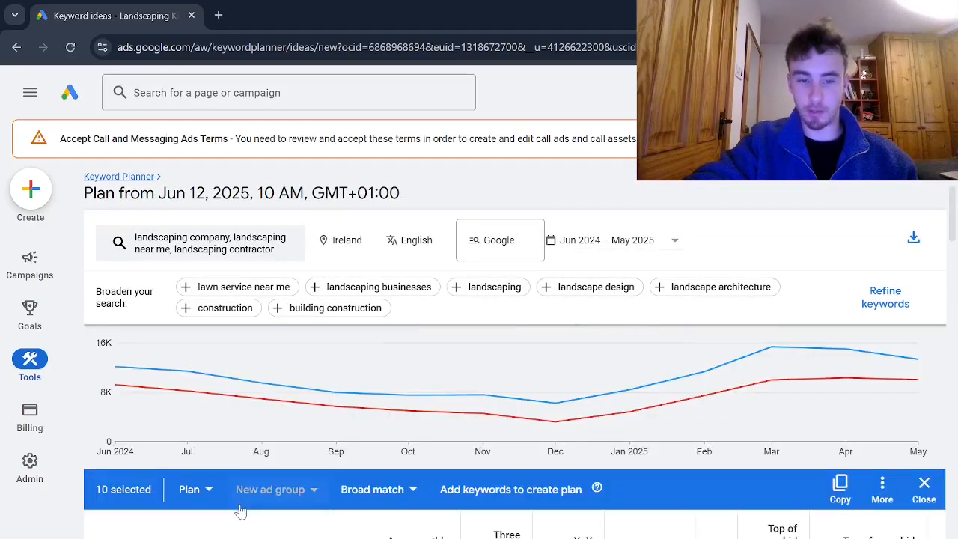
scroll(241, 508, "down", 2)
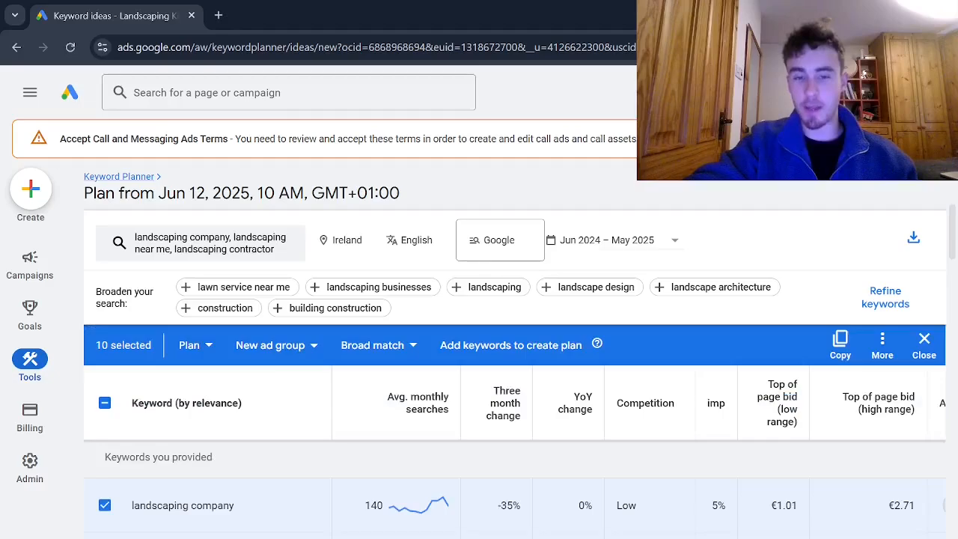
scroll(235, 504, "down", 2)
scroll(237, 505, "up", 2)
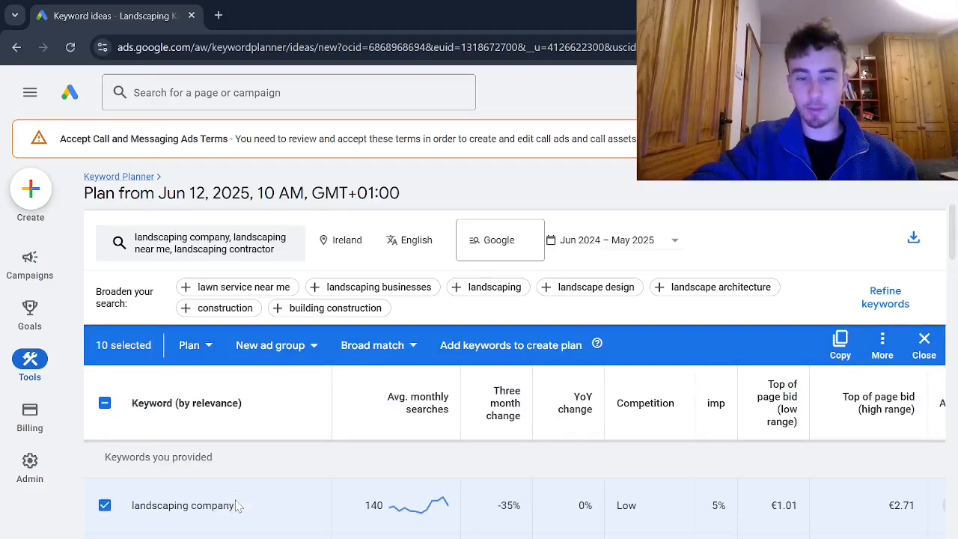
scroll(235, 505, "down", 1)
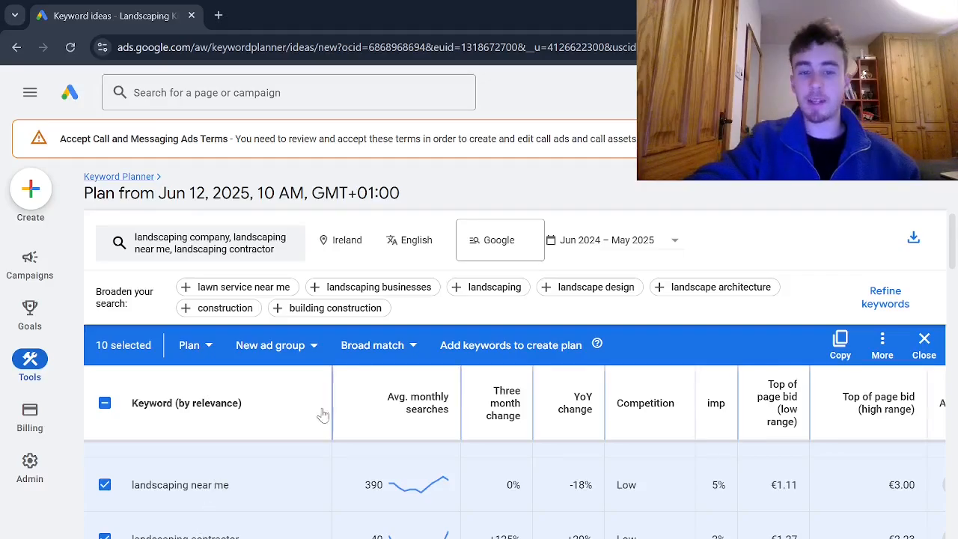
mouse_move(355, 413)
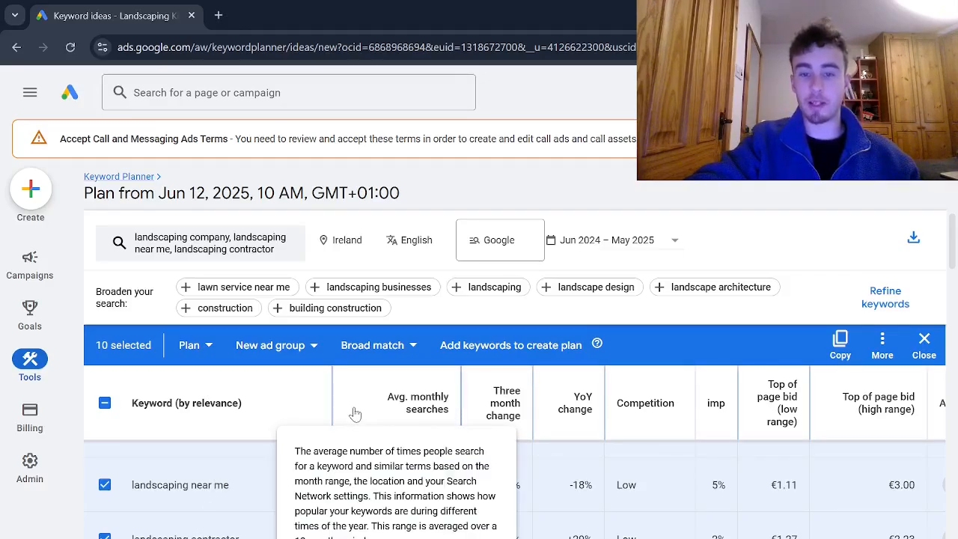
left_click(355, 411)
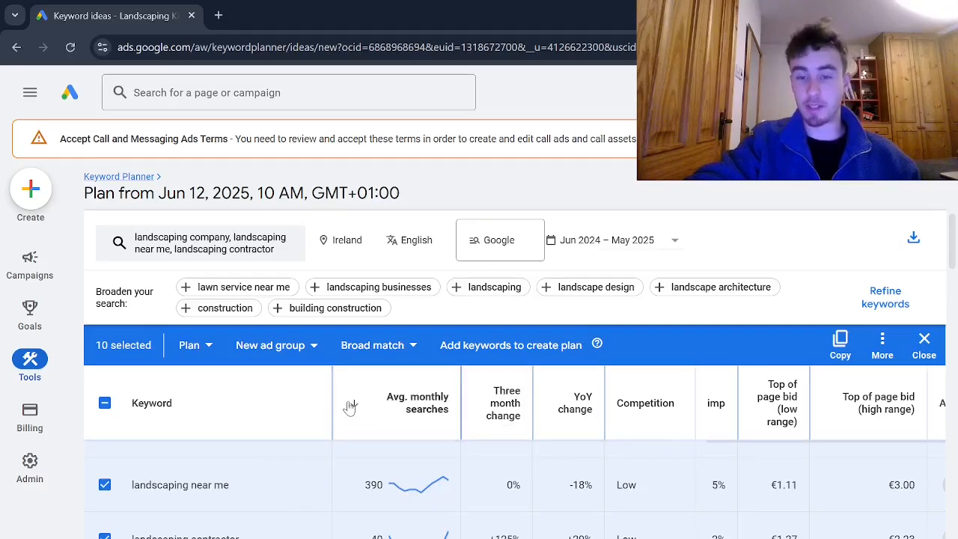
left_click(350, 406)
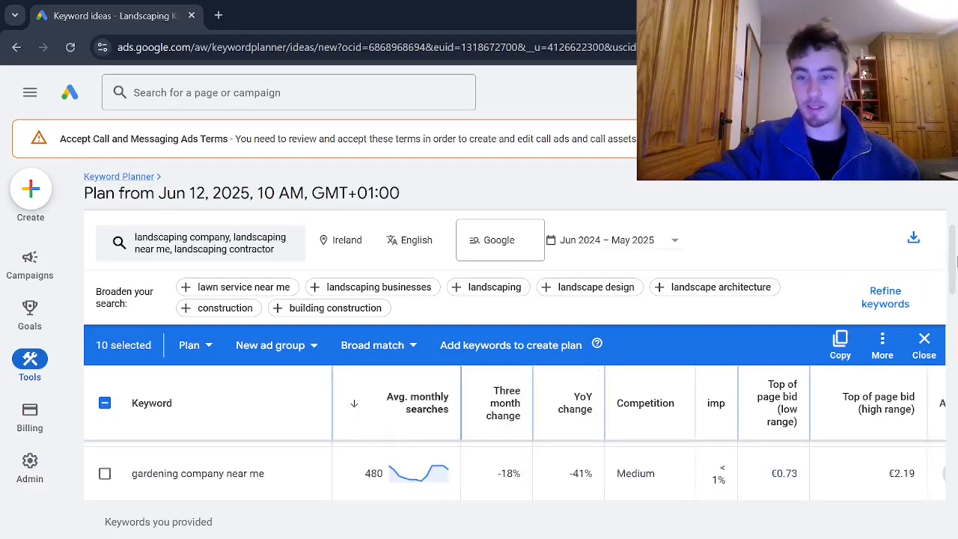
Add the keyword idea landscaping close to me to the selection.
mouse_move(956, 244)
left_mouse_down()
mouse_move(956, 231)
mouse_move(956, 263)
left_mouse_up()
mouse_move(379, 414)
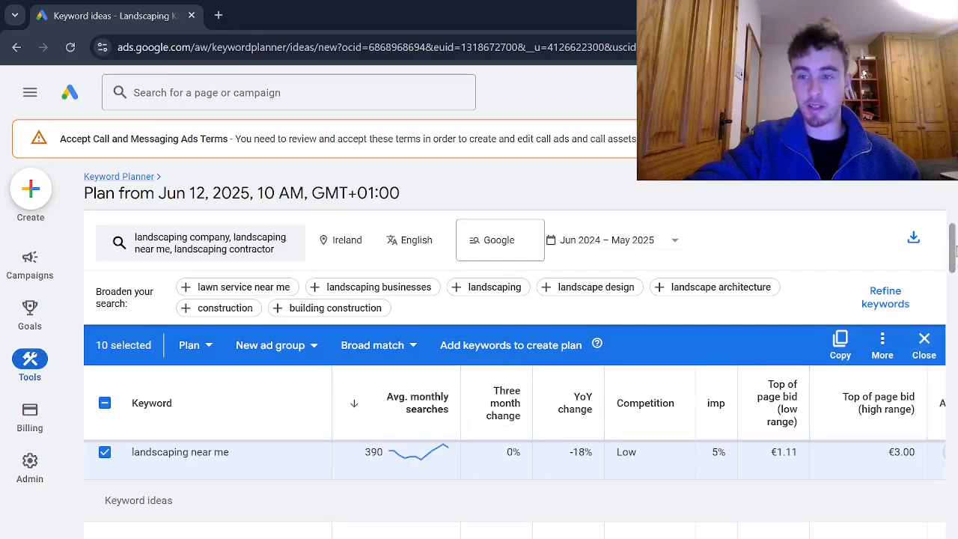
left_click_drag(955, 253, 954, 262)
left_click(105, 504)
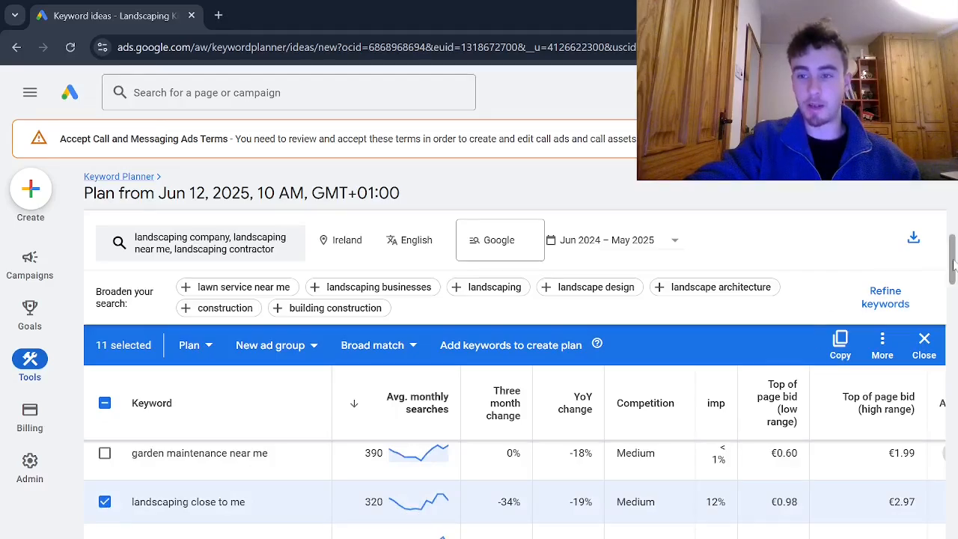
Examine the remaining landscaping keyword ideas in order of search volume for further relevant terms.
left_click_drag(953, 263, 953, 282)
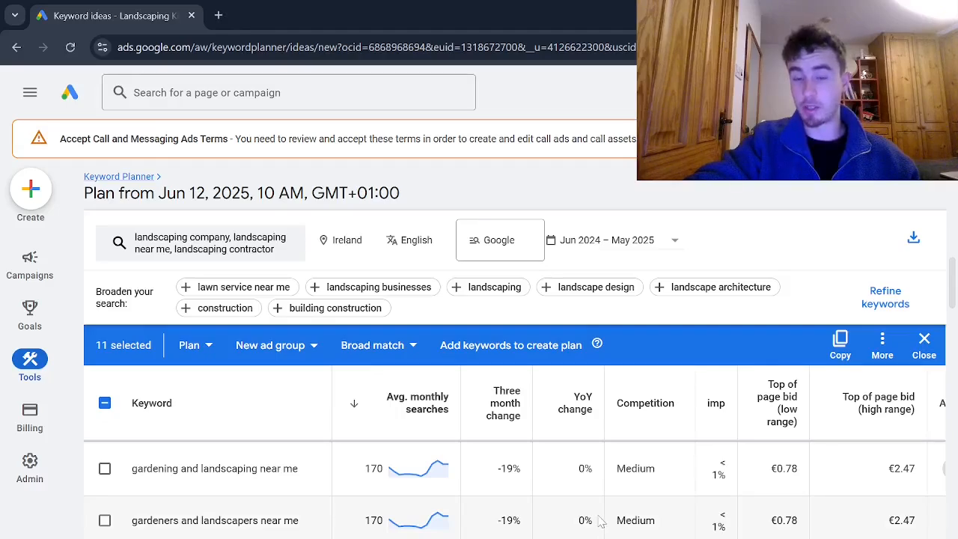
left_click_drag(953, 284, 954, 341)
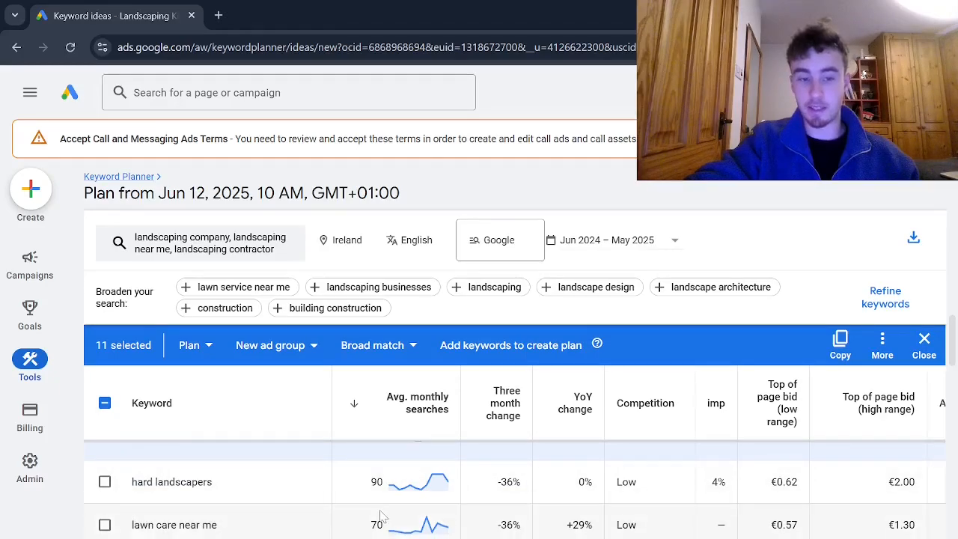
scroll(377, 515, "down", 5)
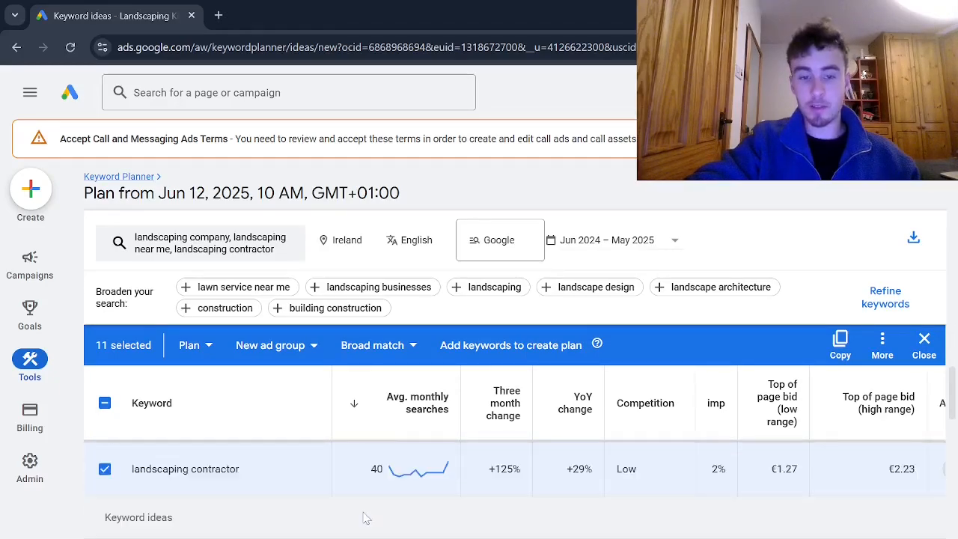
scroll(366, 517, "down", 1)
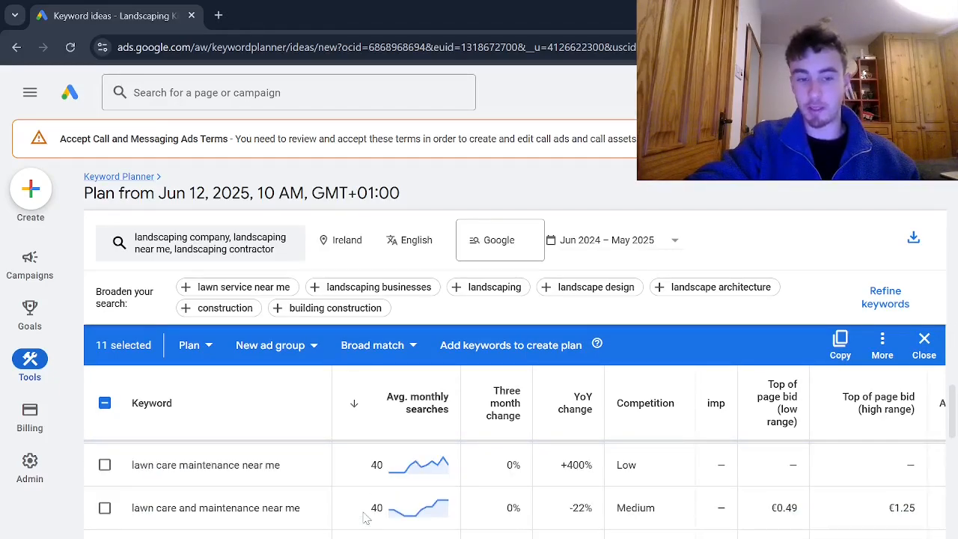
scroll(352, 516, "down", 6)
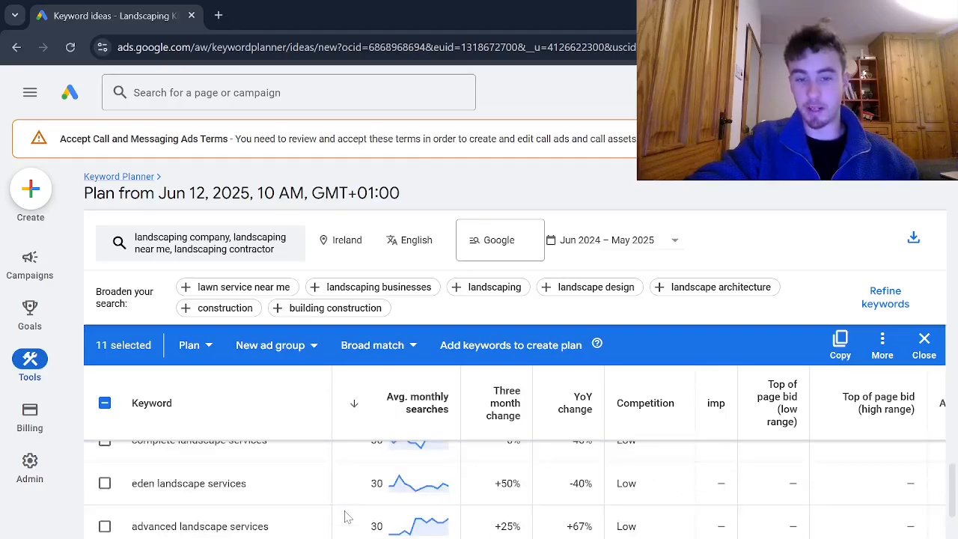
scroll(344, 516, "down", 10)
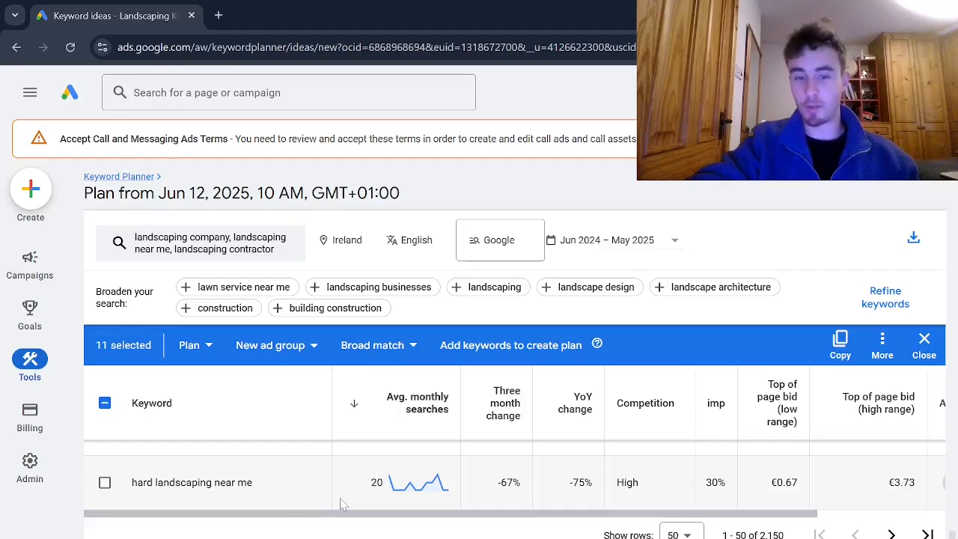
scroll(286, 494, "up", 5)
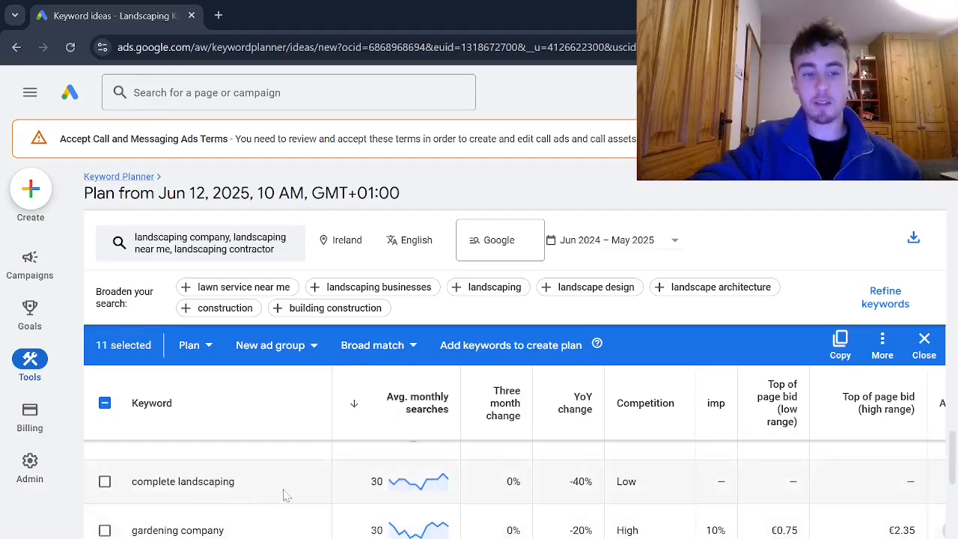
Switch to the Google Sheets spreadsheet to check the collected landscaping keywords, and return to Keyword Planner.
mouse_move(42, 450)
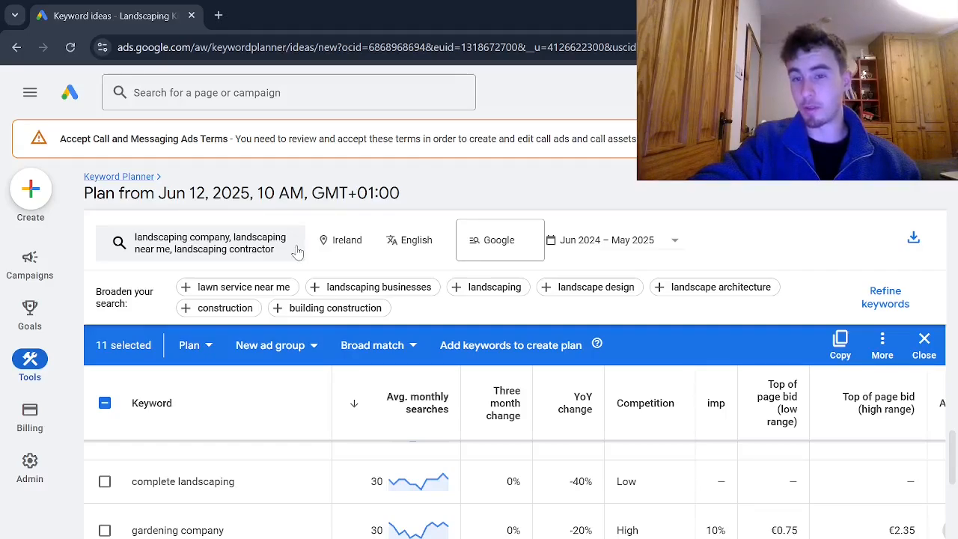
key("alt+Tab")
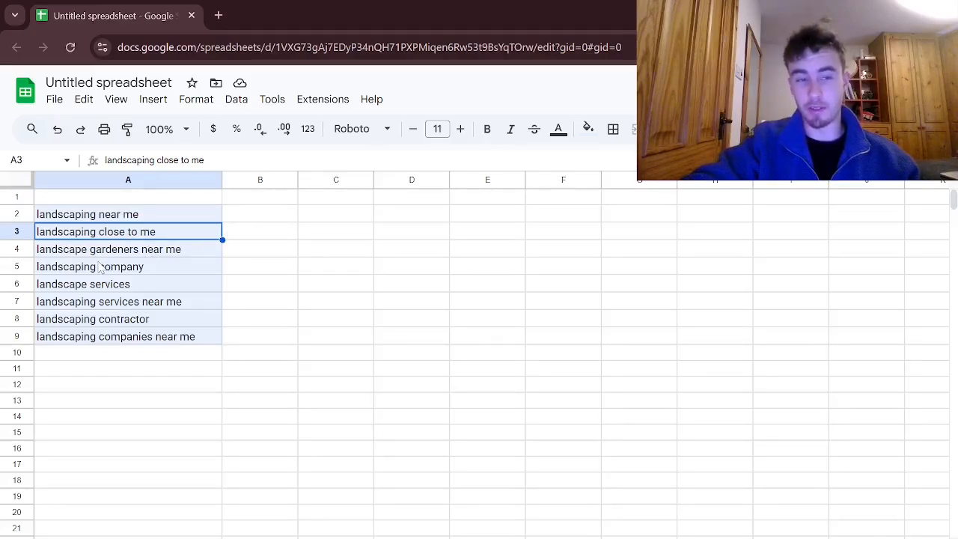
key("alt+Tab")
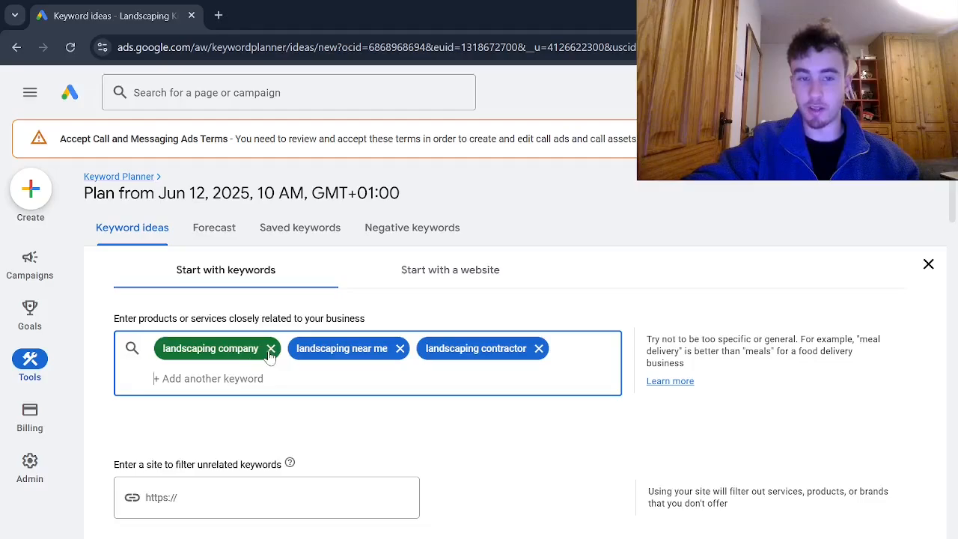
Remove landscaping company, landscaping near me and landscaping contractor from the keyword search terms.
left_click(270, 350)
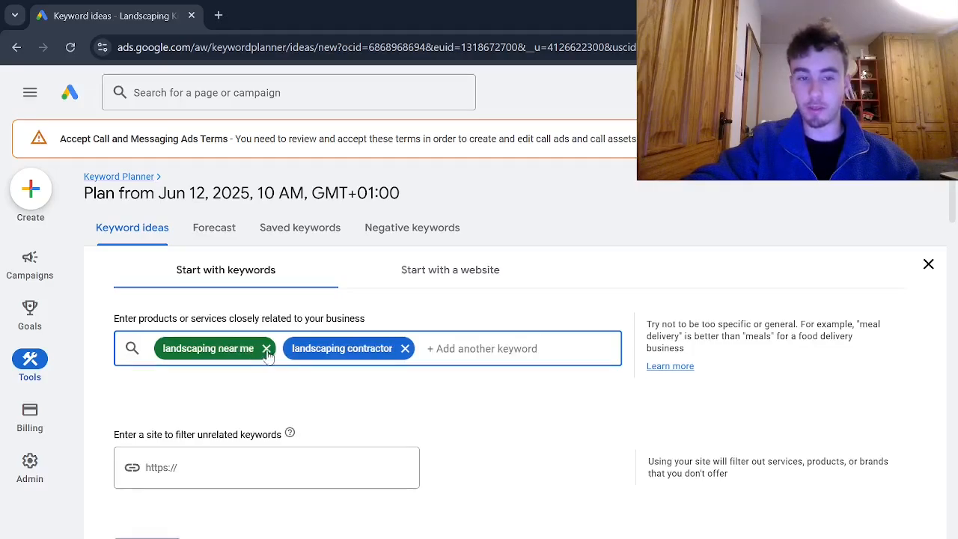
left_click(268, 349)
left_click(270, 350)
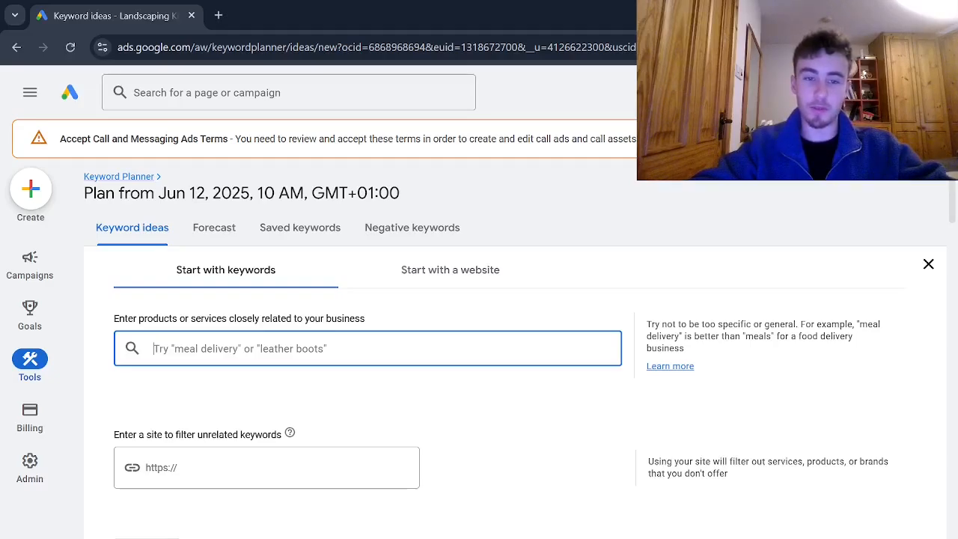
Get keyword ideas for the search terms fencing installation, fence installation and fencing contractor.
type("fencing ")
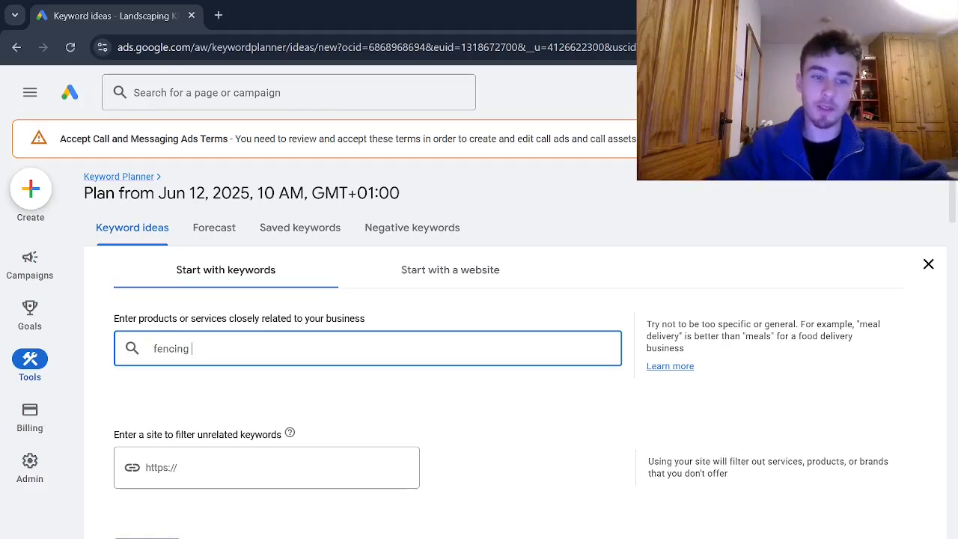
type("installation")
key("Return")
type("fence insa")
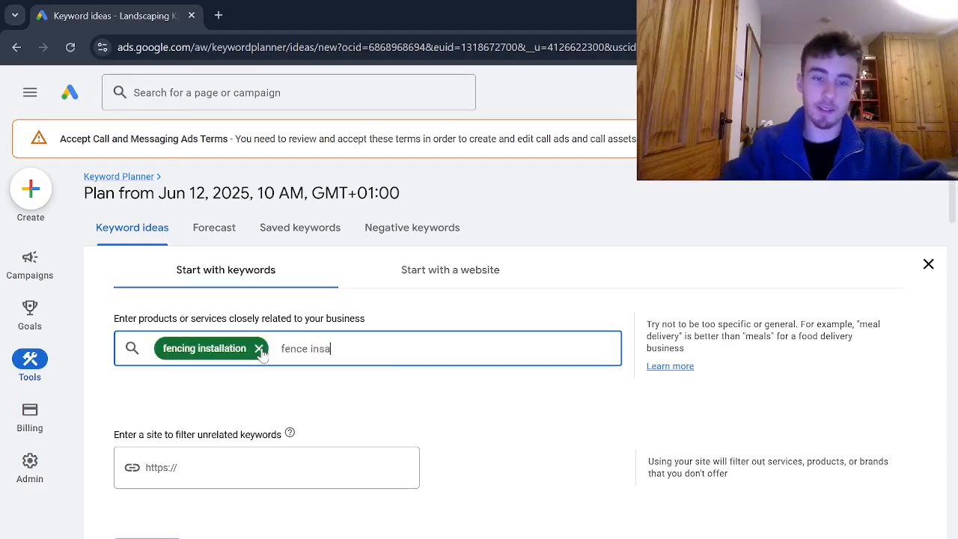
key("BackSpace")
type("tallation")
key("Return")
type("fencing con")
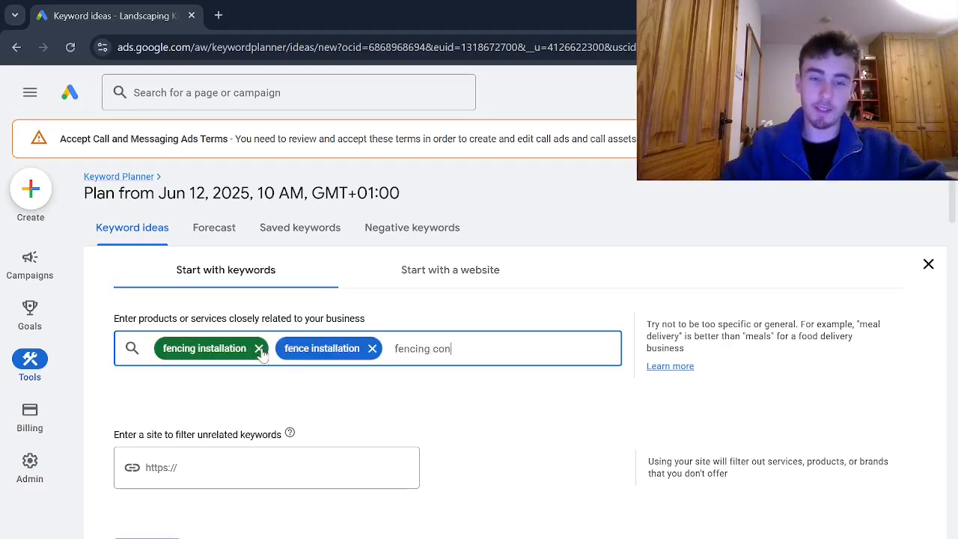
type("tractor")
key("Return")
scroll(122, 508, "down", 1)
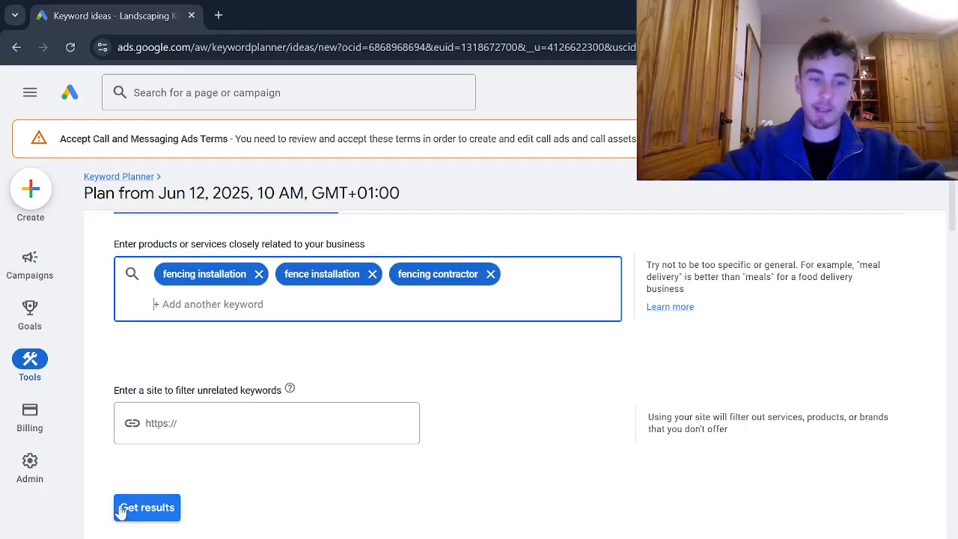
left_click(121, 510)
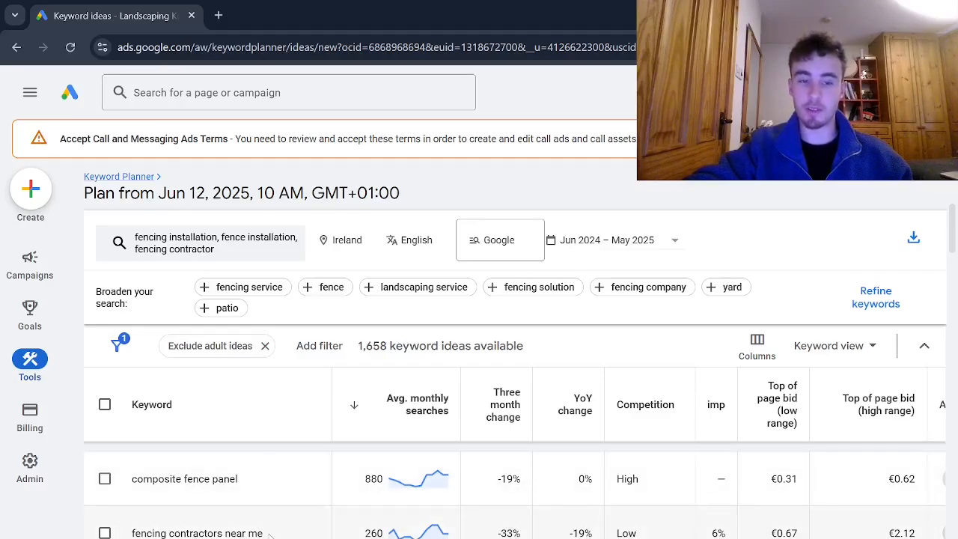
Select the keywords fencing contractors near me, fencing contractor, contractor fence and the idea directly above the fencing people.
left_click_drag(264, 532, 127, 533)
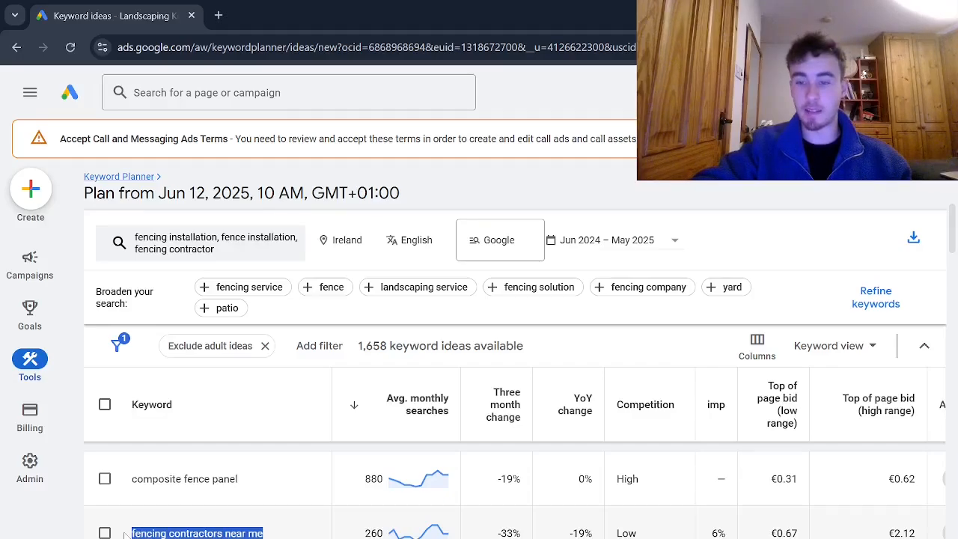
left_click(105, 533)
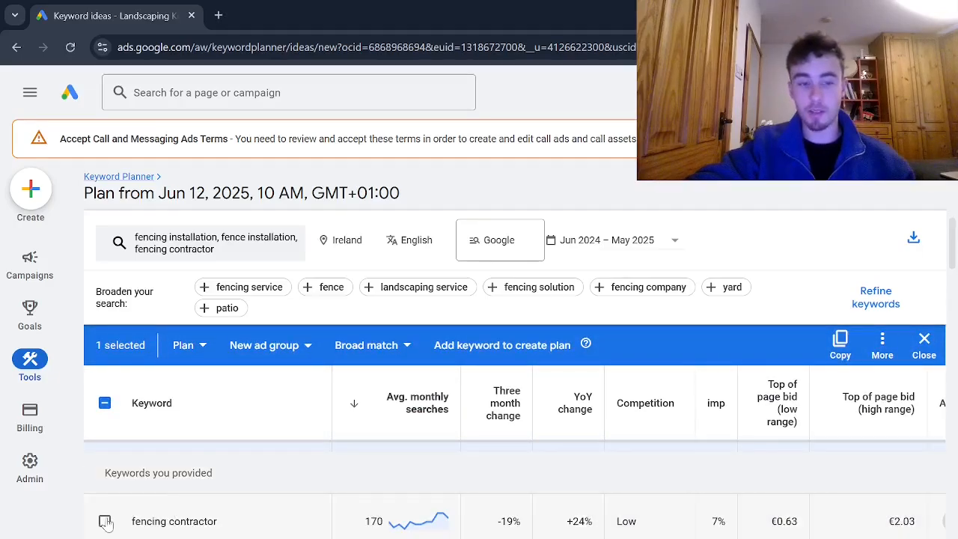
left_click(106, 522)
scroll(107, 523, "down", 1)
left_click(105, 534)
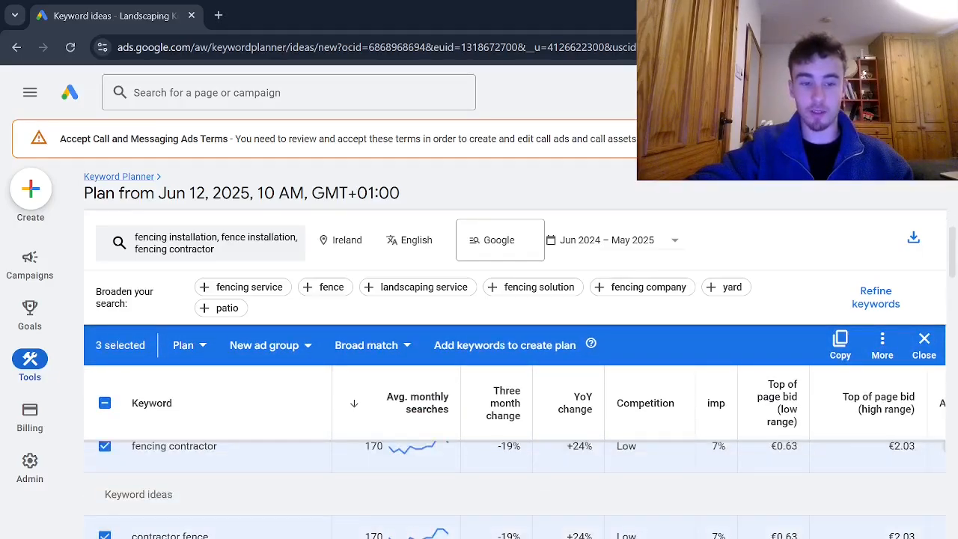
scroll(105, 532, "down", 1)
left_click(105, 509)
Add the ideas fence company, fence company near me and fence builders near me to the selection.
scroll(107, 516, "down", 1)
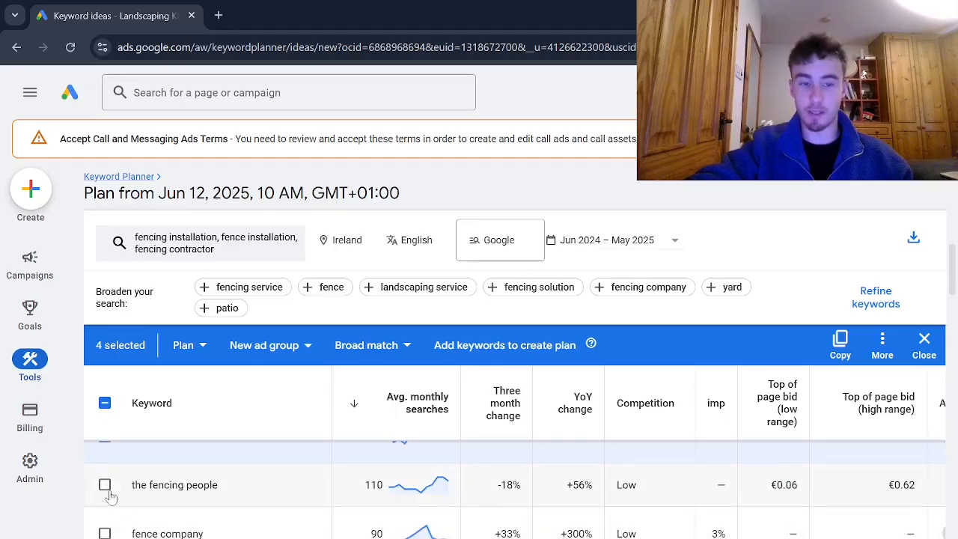
left_click(105, 530)
scroll(107, 514, "down", 1)
left_click(104, 513)
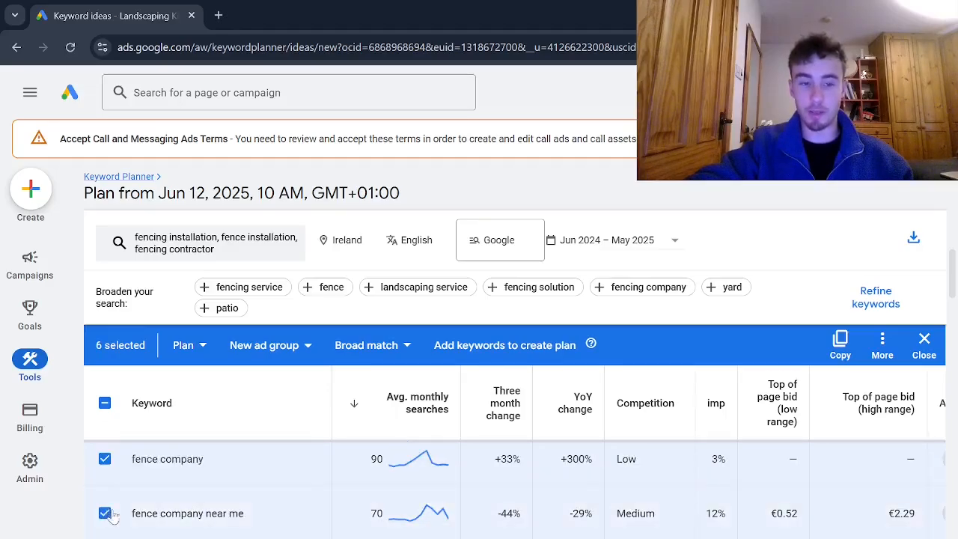
scroll(106, 514, "down", 1)
left_click(104, 493)
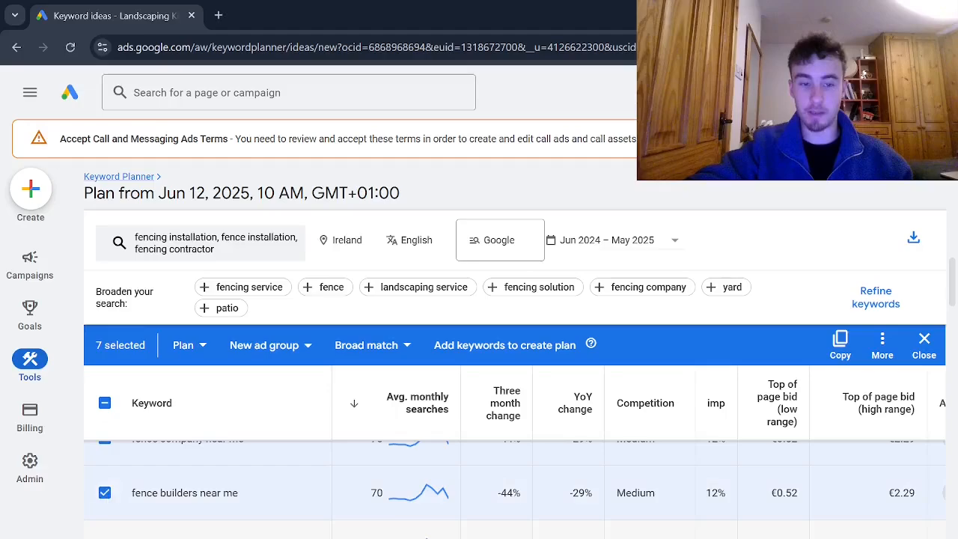
Add fence companies close to me, fence installation near me and fence contractors near me to the selected keywords.
left_click(105, 533)
scroll(105, 523, "down", 1)
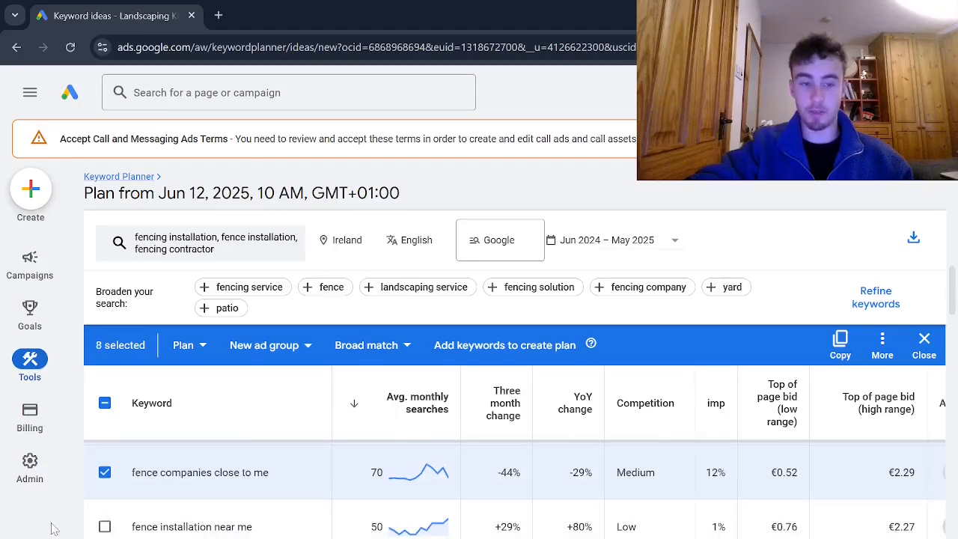
left_click(105, 525)
scroll(109, 528, "down", 1)
left_click(105, 506)
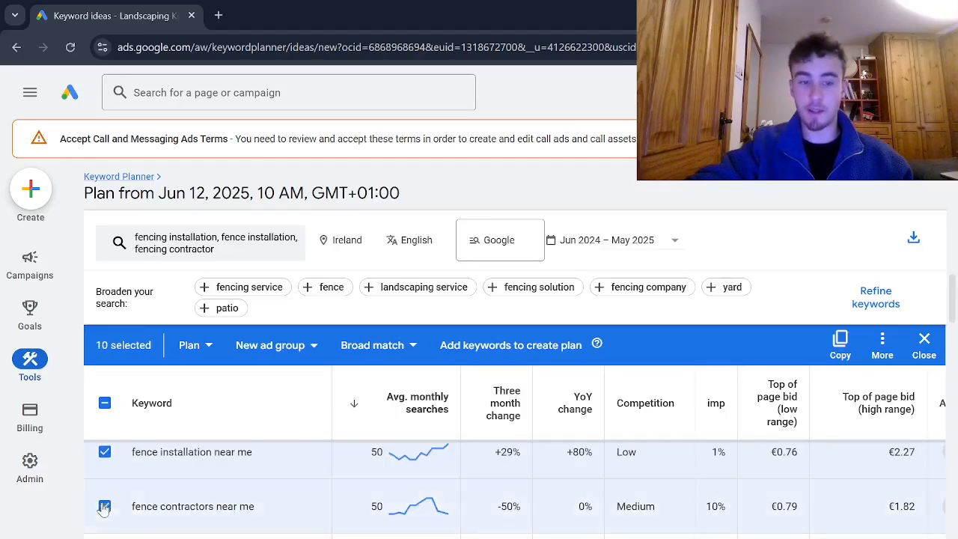
scroll(142, 498, "down", 1)
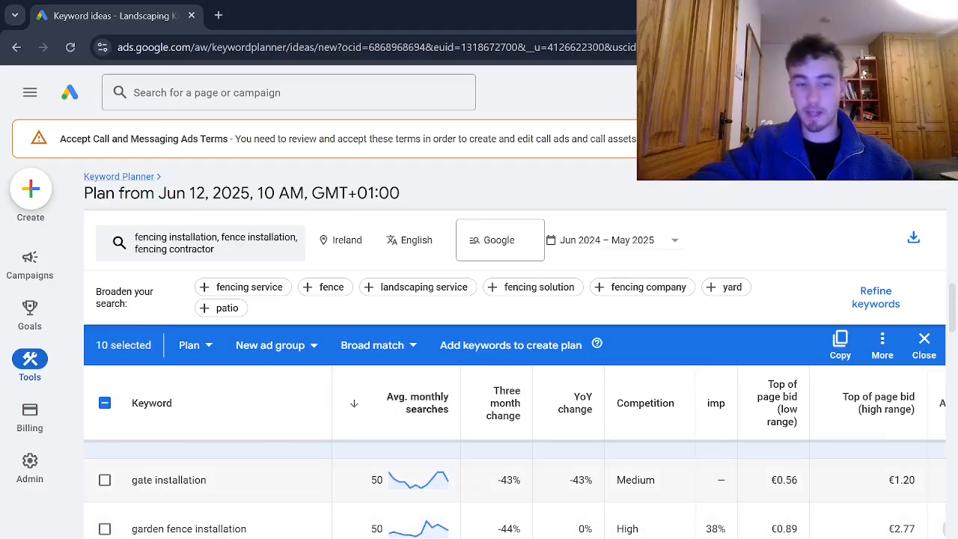
Add the keywords garden fence installation and fencing installation to the selection.
left_click(105, 529)
scroll(108, 533, "down", 1)
scroll(108, 534, "down", 2)
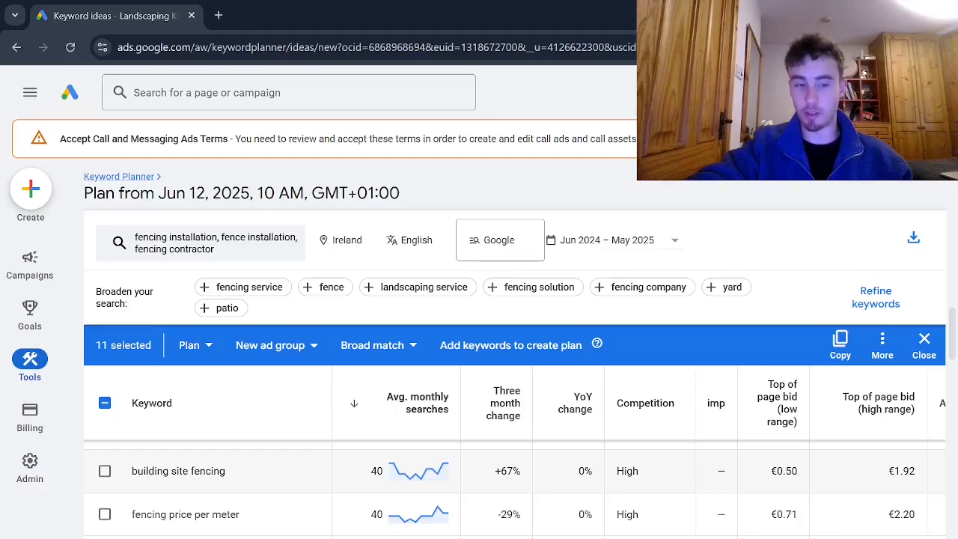
scroll(104, 498, "up", 3)
left_click(105, 498)
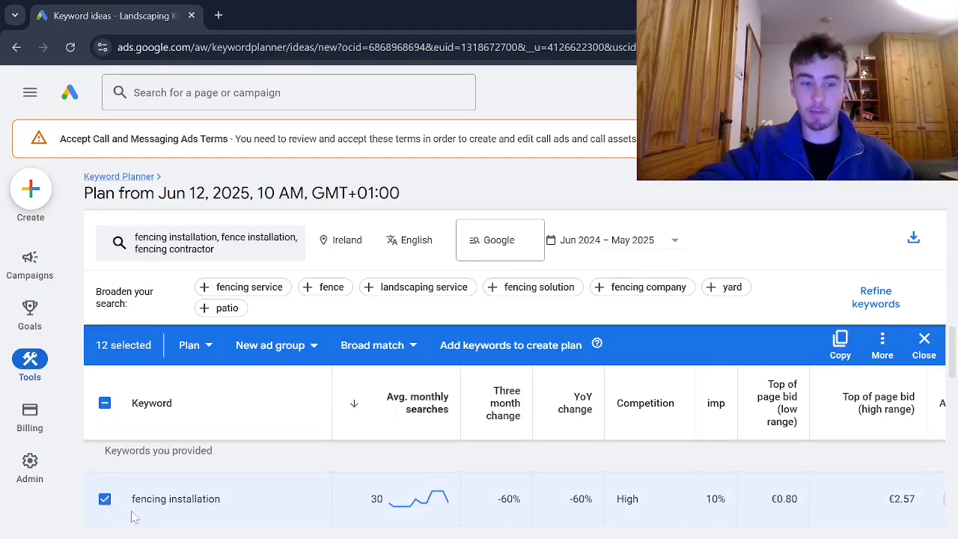
Add fencing services near me and the keyword idea directly below it to the selection.
scroll(135, 511, "down", 2)
scroll(112, 510, "down", 2)
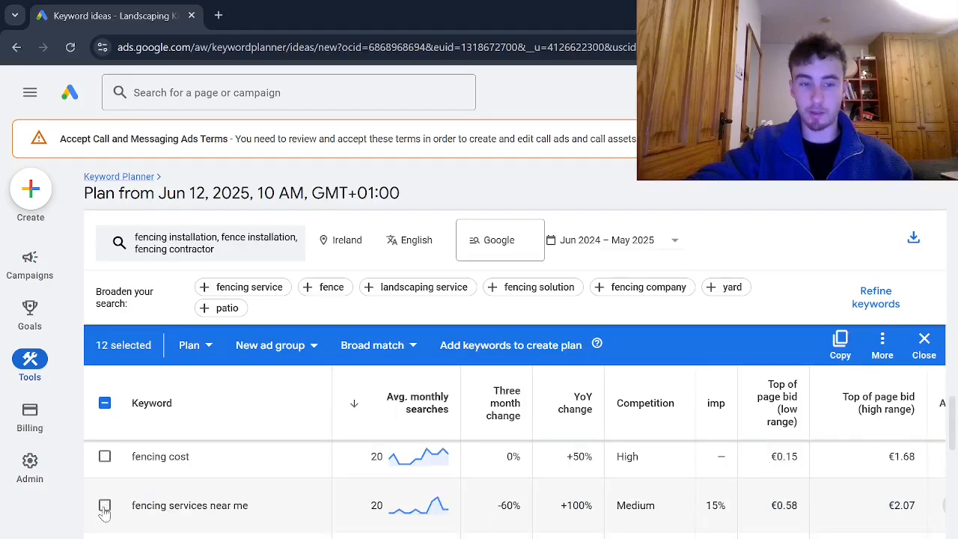
left_click(105, 506)
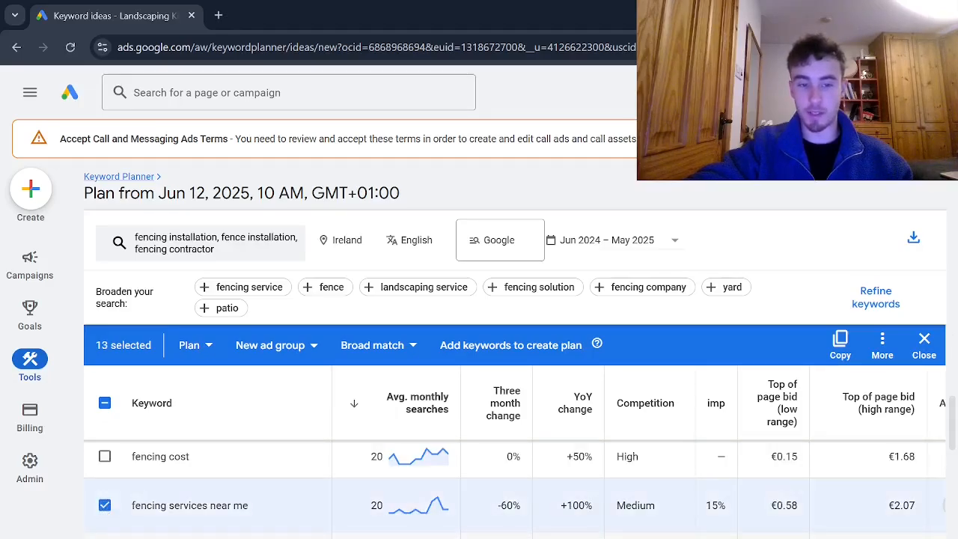
left_click(104, 537)
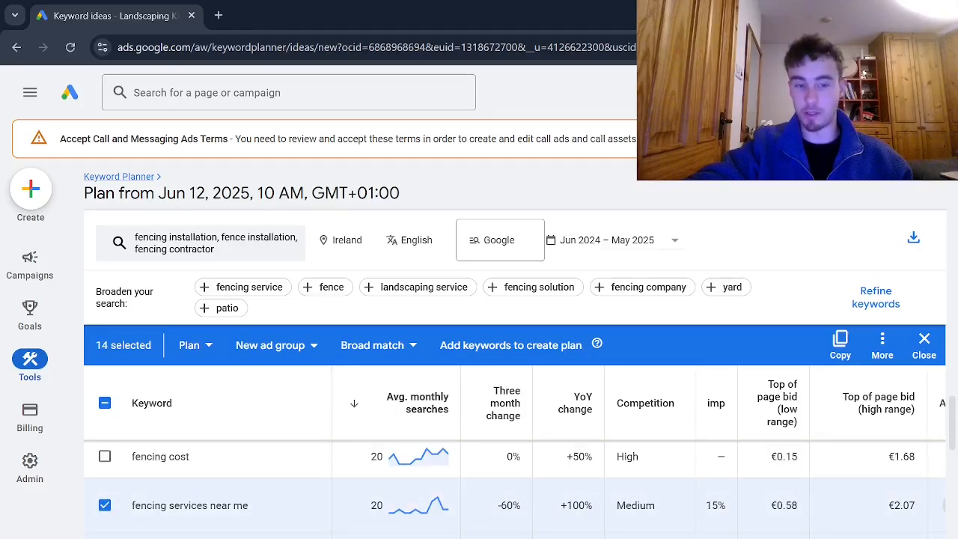
scroll(263, 532, "down", 10)
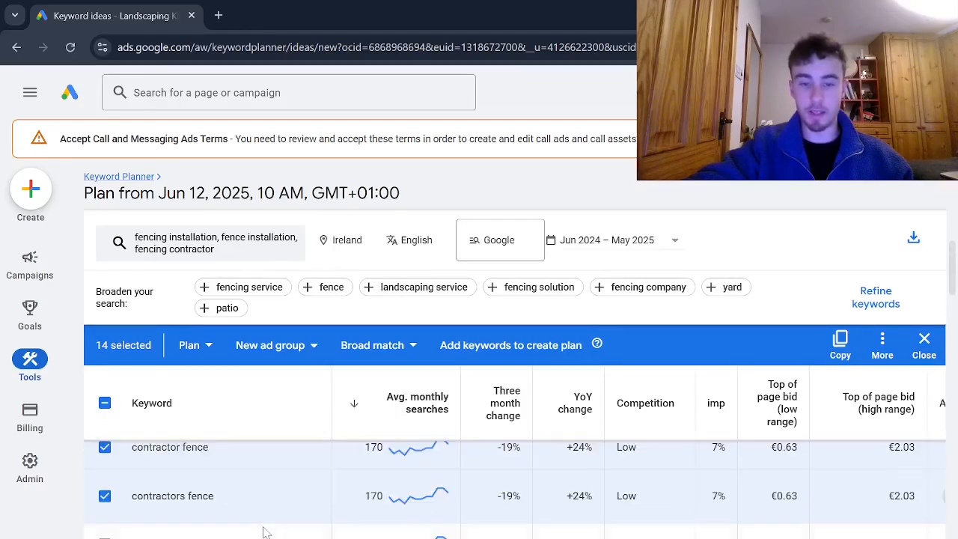
scroll(265, 529, "up", 10)
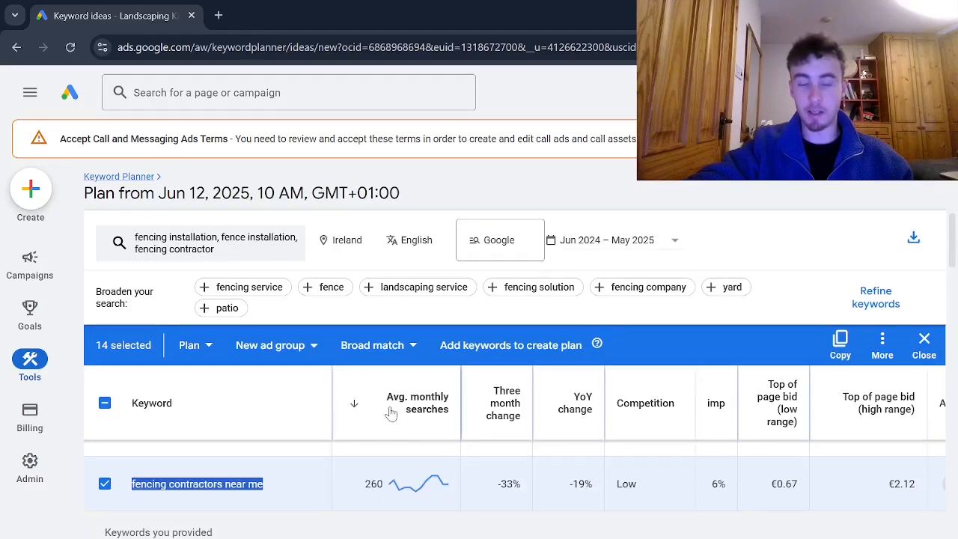
mouse_move(389, 413)
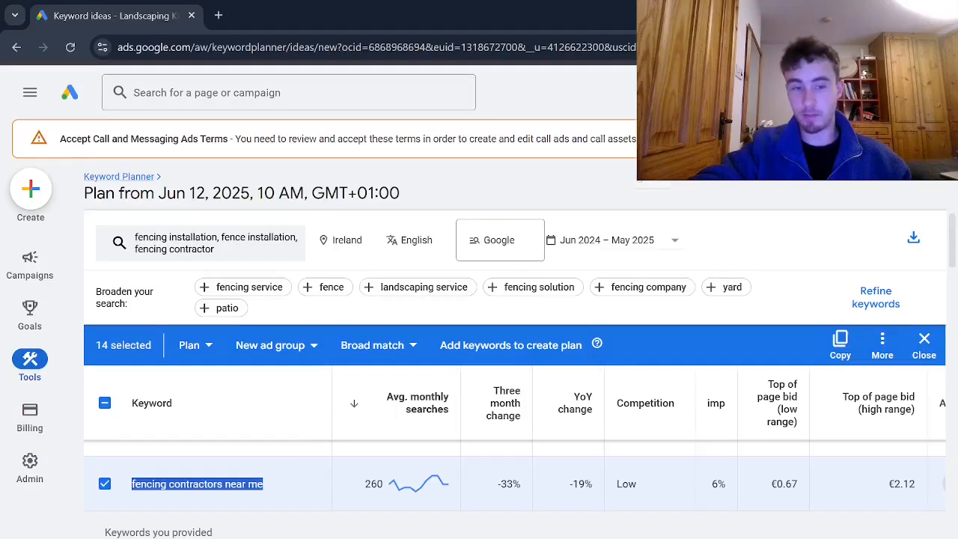
Switch to the Google Sheets keyword list and review the landscaping keywords in cells A2 to A9.
key("alt+Tab")
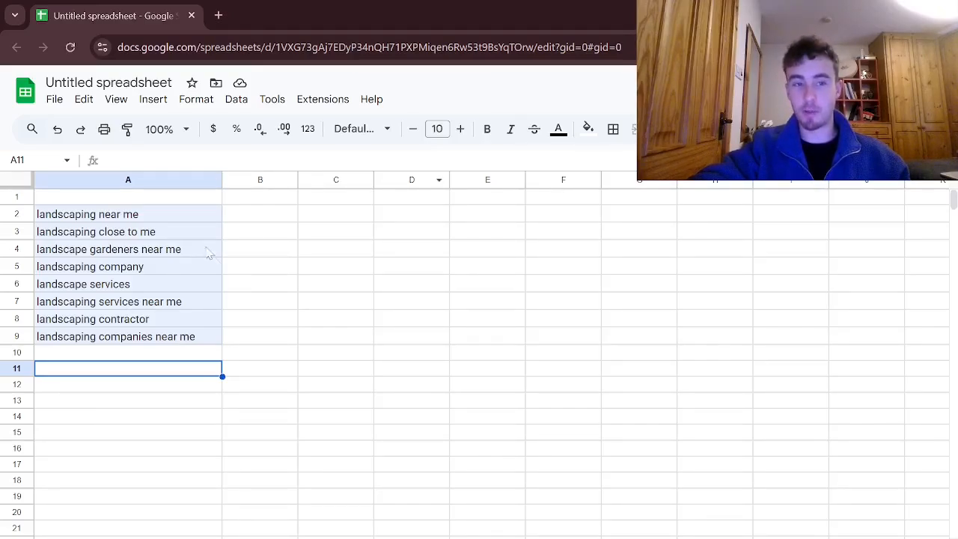
left_click(148, 321)
left_click(152, 354)
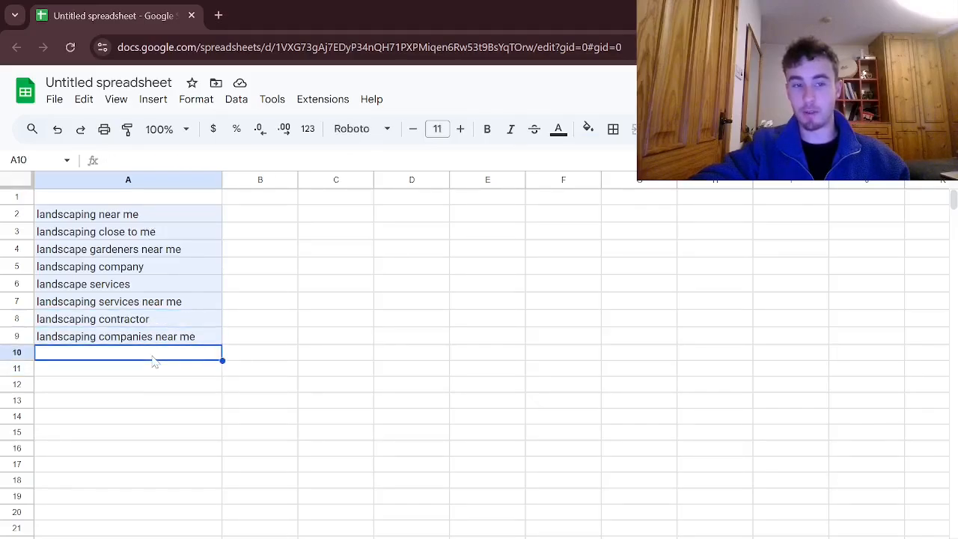
left_click(158, 365)
left_click(254, 266)
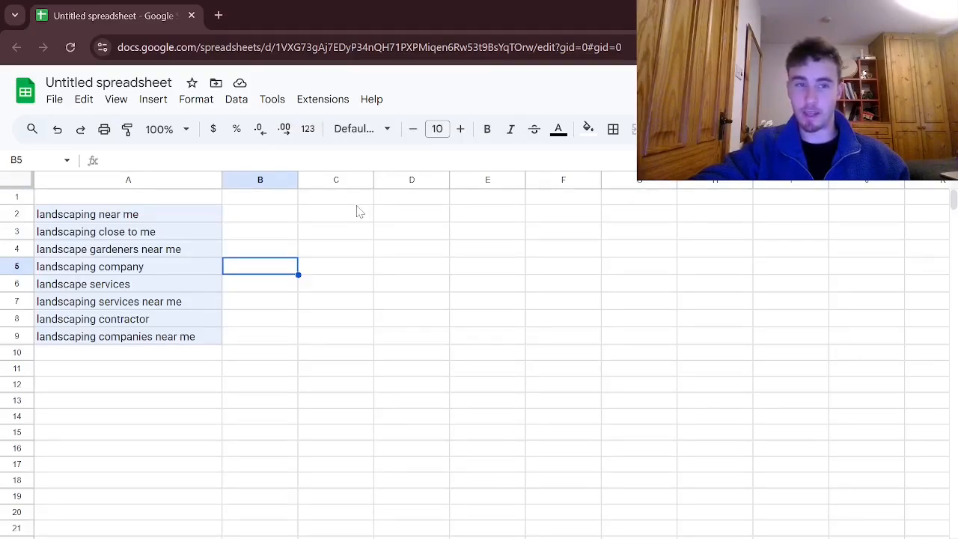
left_click(137, 217)
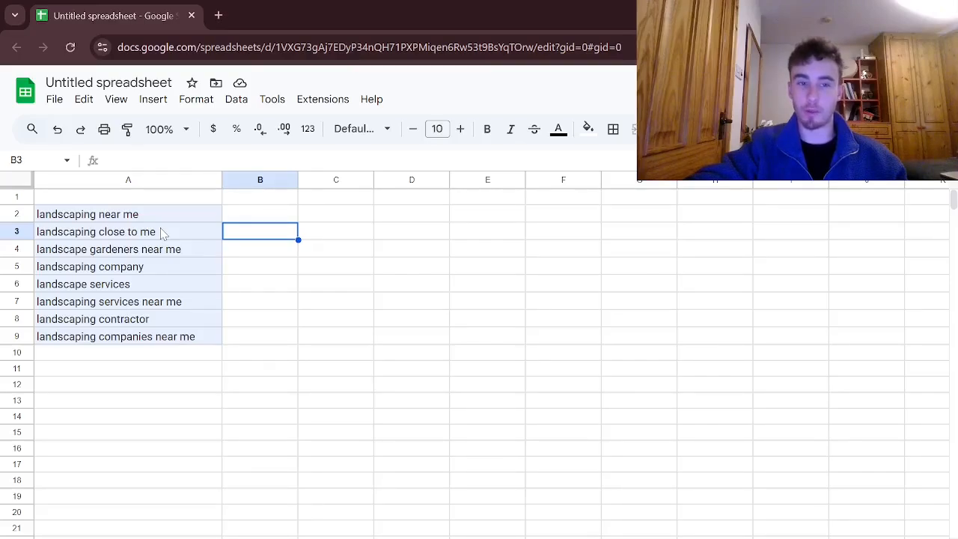
left_click(153, 217)
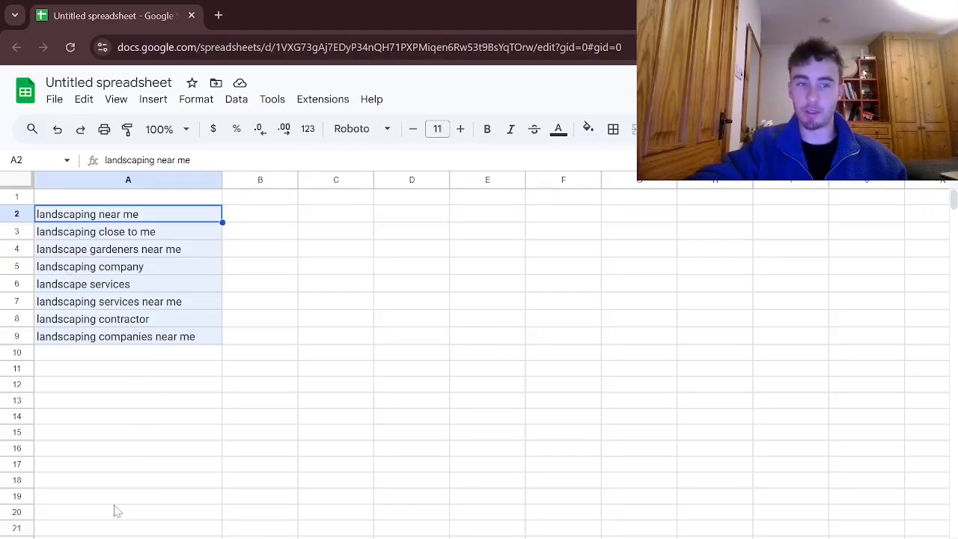
left_click(103, 371)
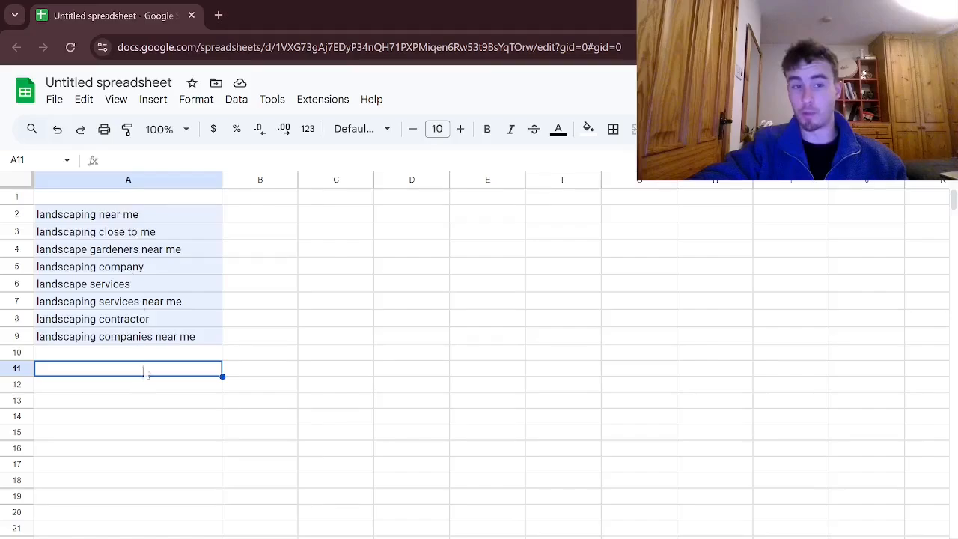
left_click(134, 233)
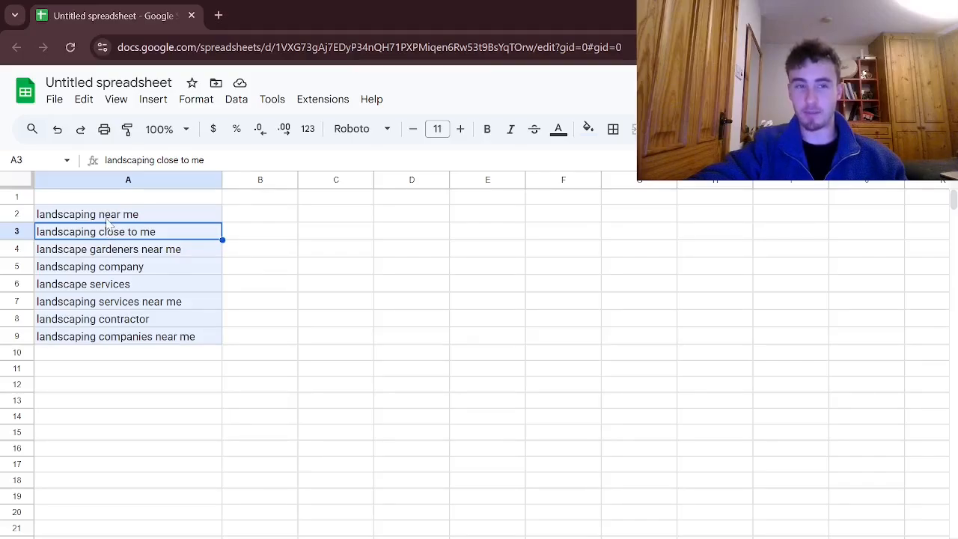
left_click(114, 331)
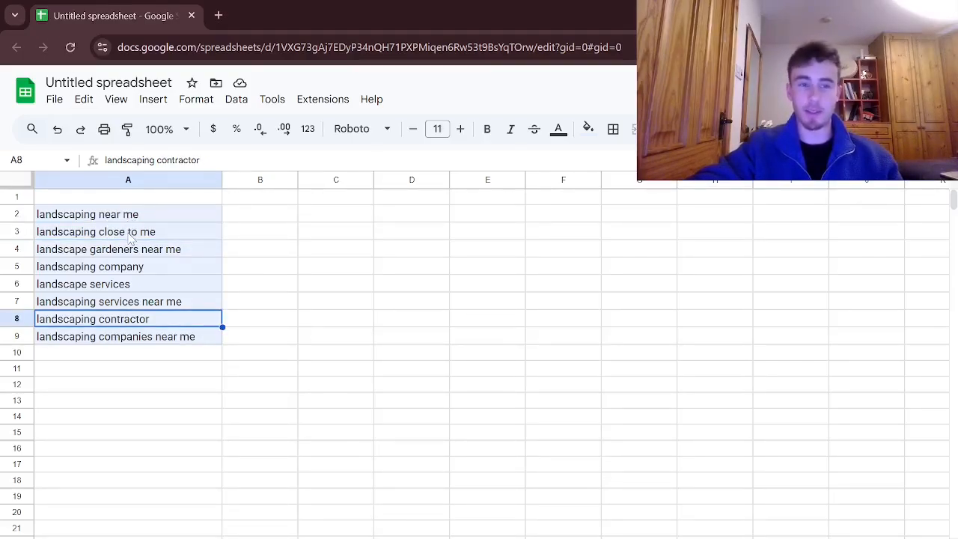
left_click(117, 272)
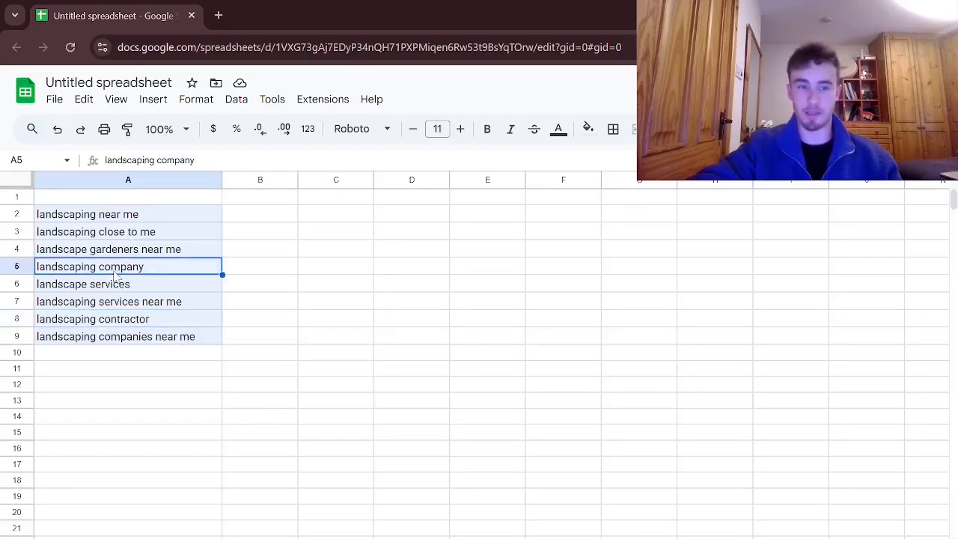
left_click(127, 217)
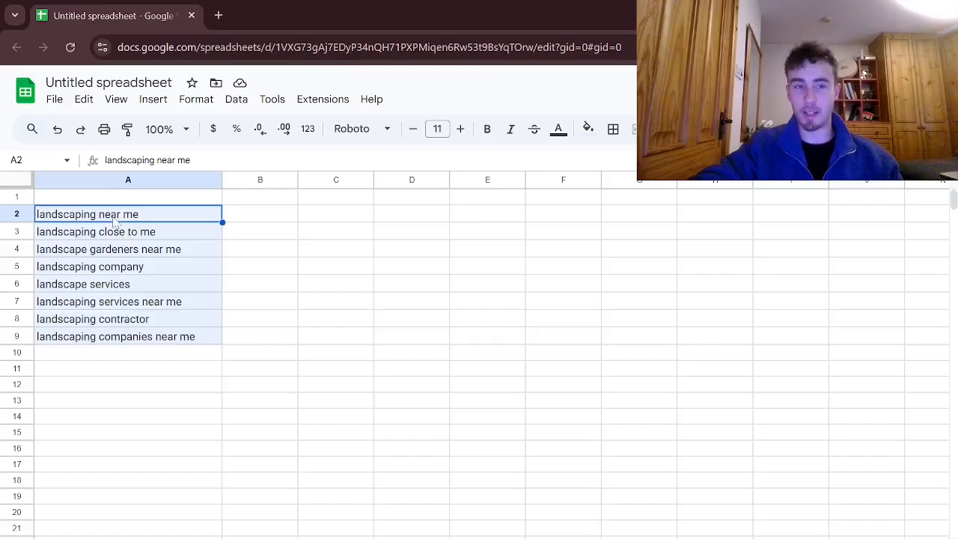
left_click(114, 342, "ctrl")
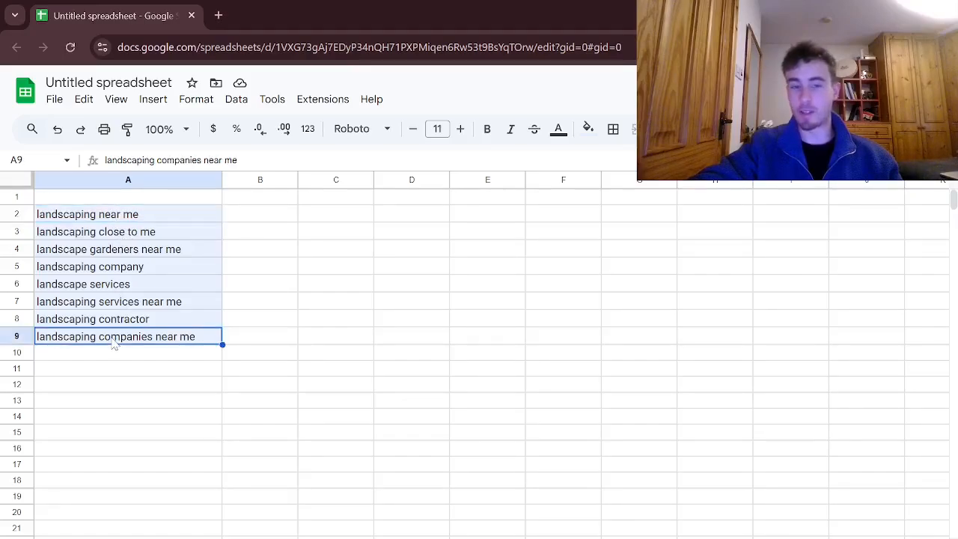